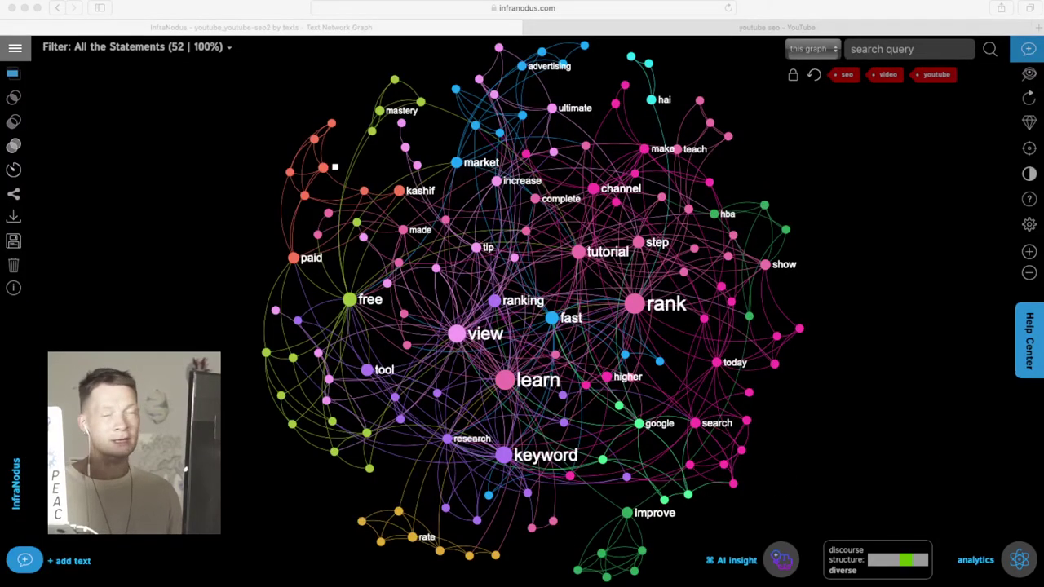
# Step: Select the "research" and "keyword" nodes in the graph and read through the statements that contain both terms
pyautogui.press('super+Tab')
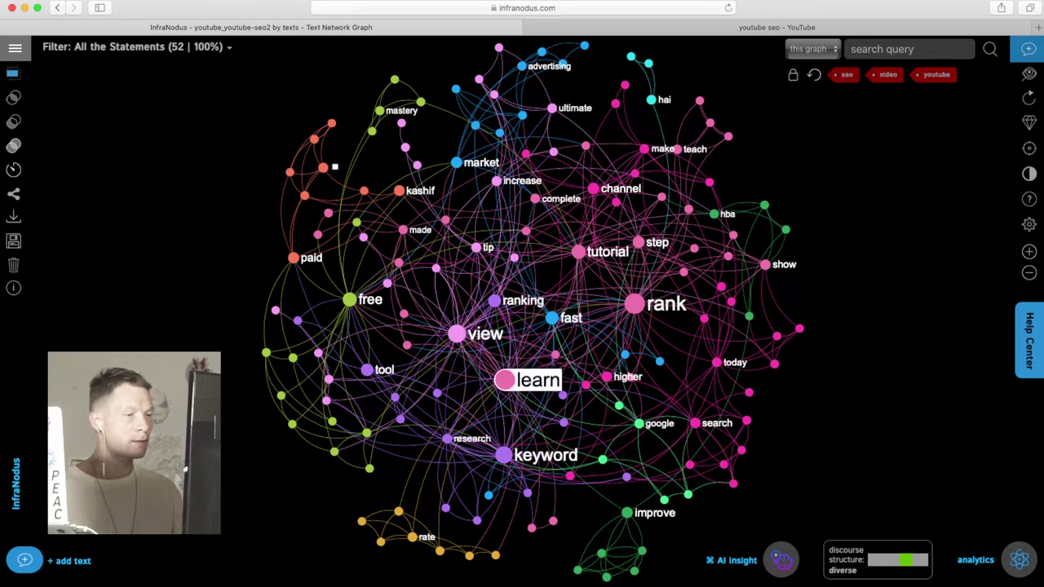
pyautogui.click(466, 438)
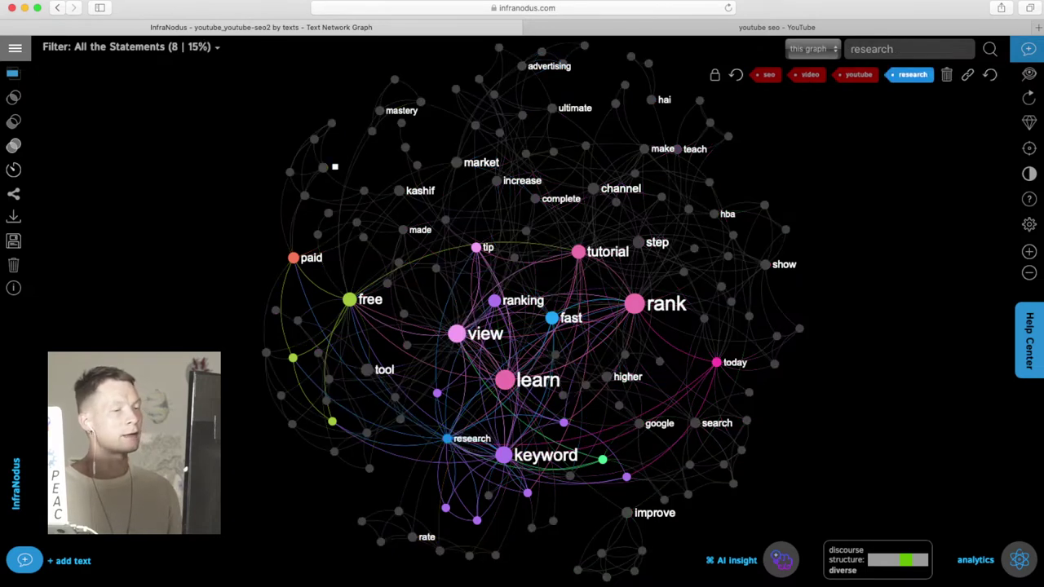
pyautogui.click(544, 454)
pyautogui.moveTo(323, 167); pyautogui.dragTo(320, 50)
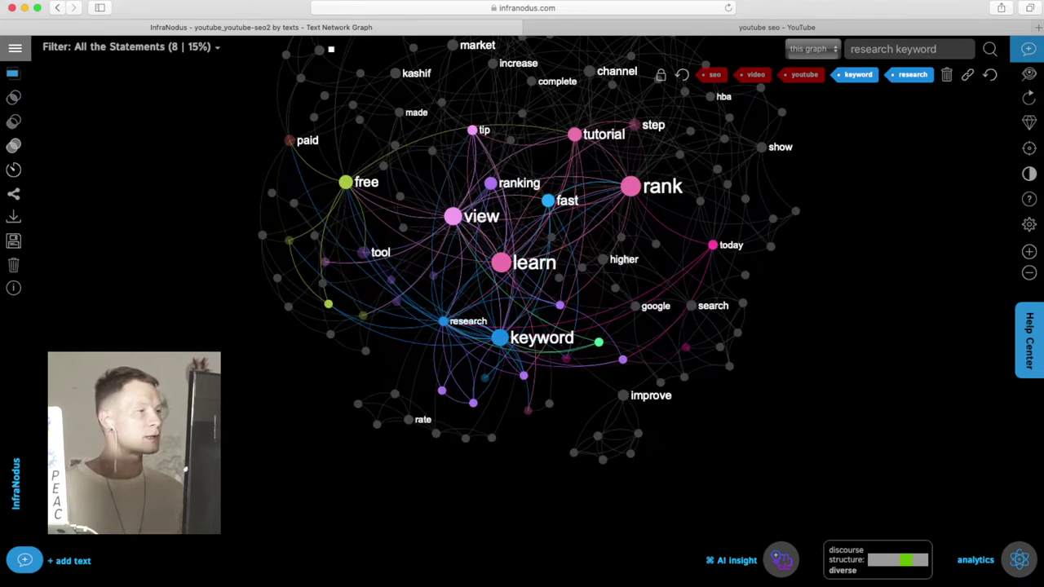
pyautogui.click(13, 73)
pyautogui.scroll(3, 129, 220)
pyautogui.scroll(-3, 130, 220)
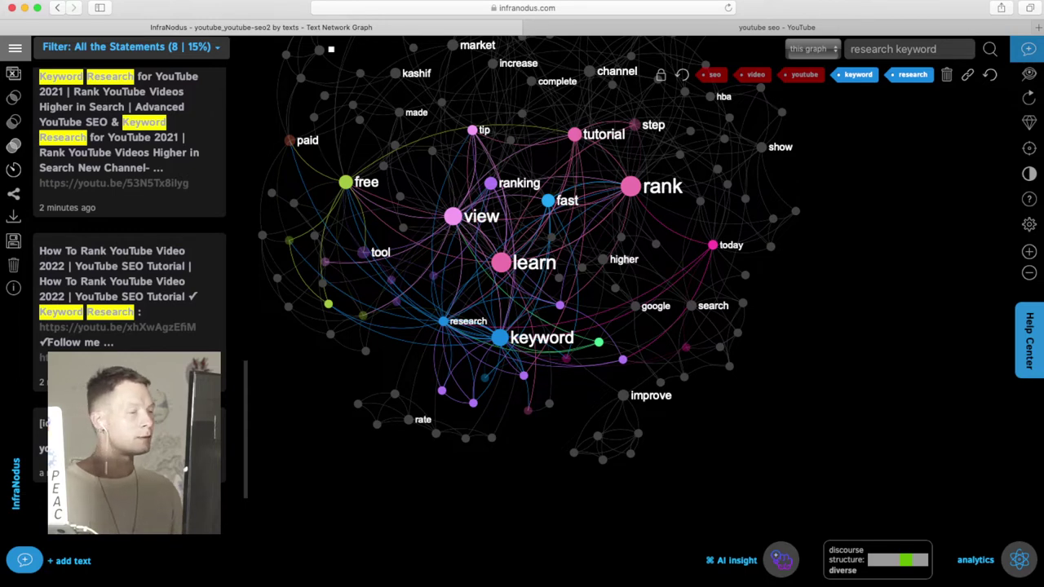
# Step: Save the copied note as a new statement in the graph and clear the "research" and "keyword" node selection
pyautogui.click(24, 560)
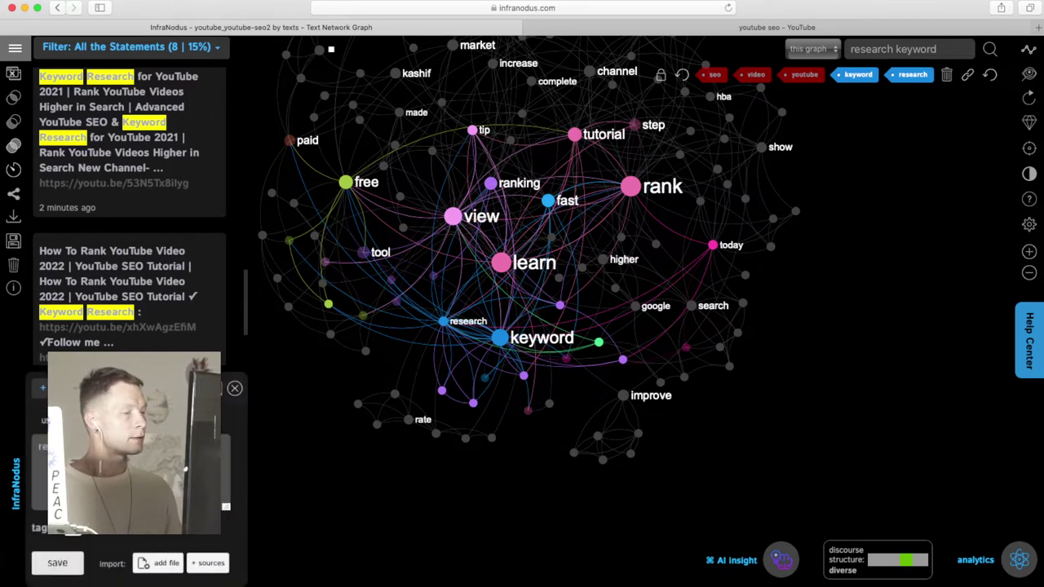
pyautogui.press('super+v')
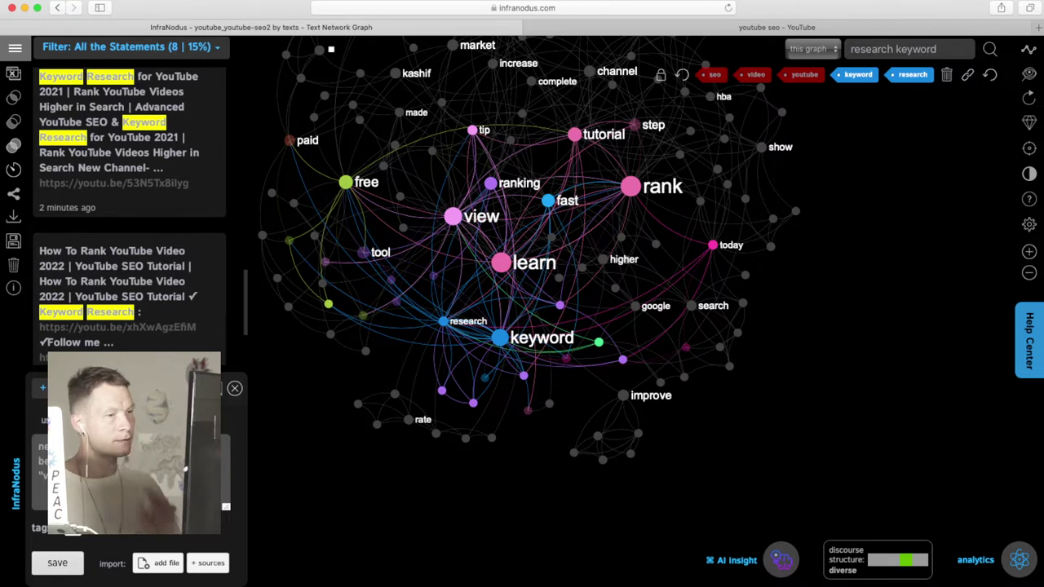
pyautogui.press('Return')
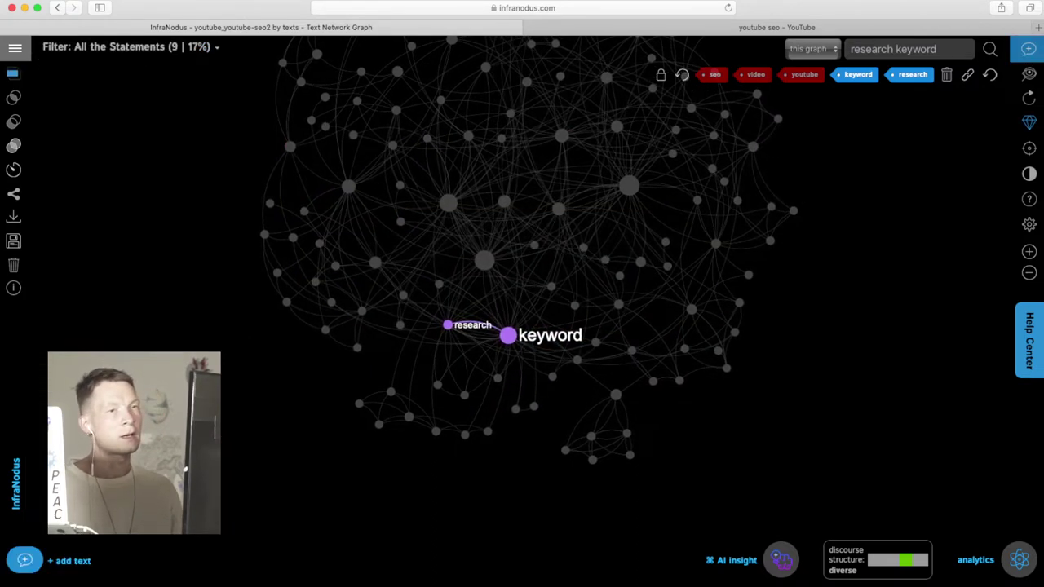
pyautogui.click(989, 75)
pyautogui.moveTo(881, 163); pyautogui.dragTo(879, 225)
# Step: Open the import app that visualizes YouTube top search result keywords or video comments
pyautogui.click(15, 49)
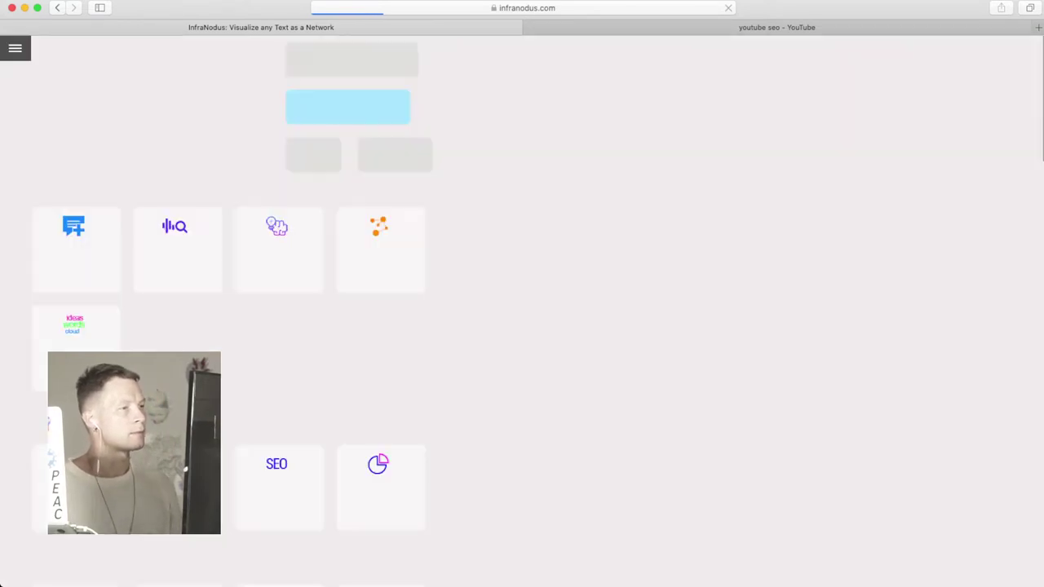
pyautogui.scroll(-9, 176, 306)
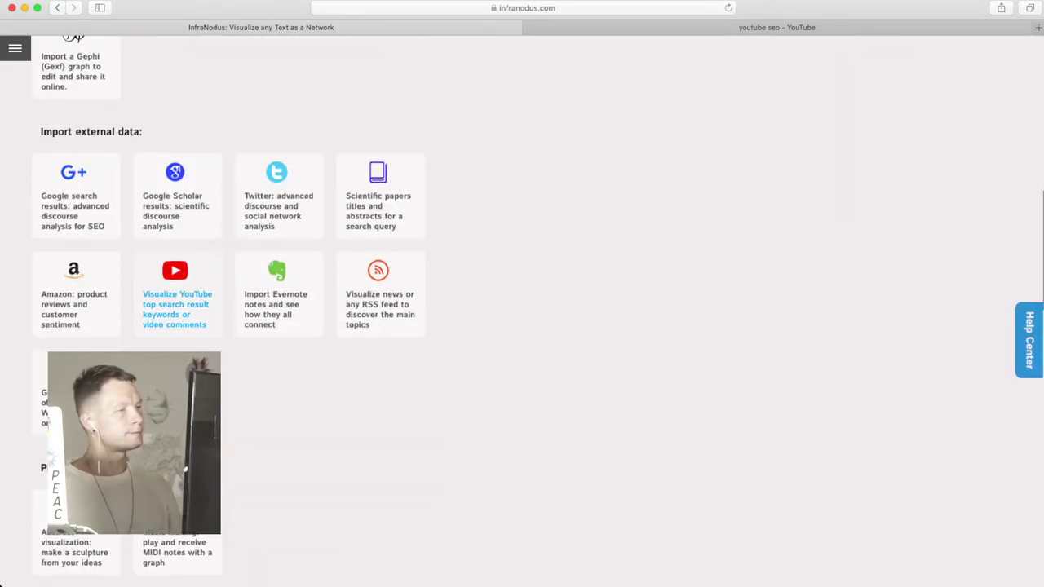
pyautogui.click(176, 309)
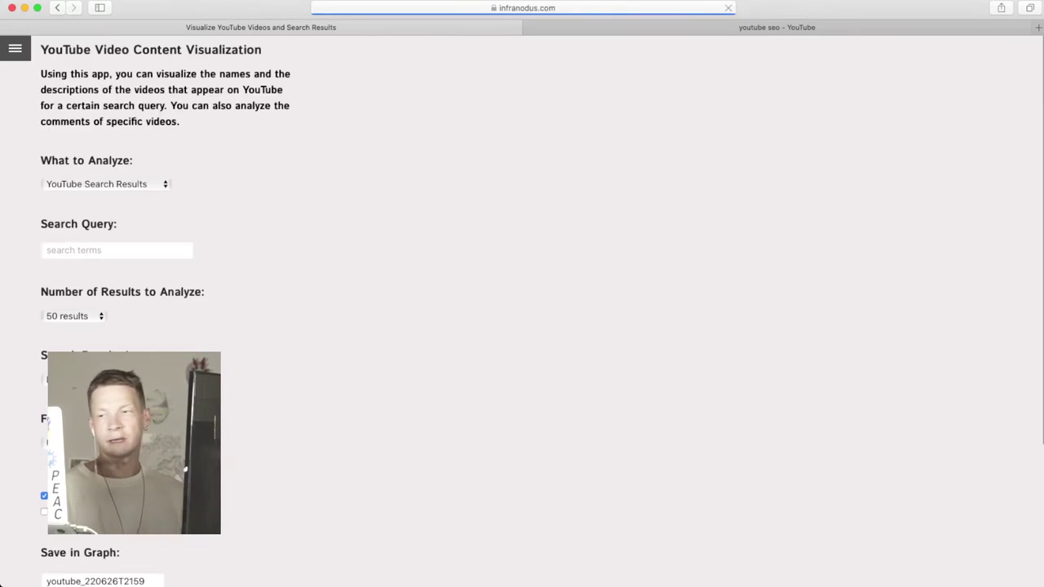
# Step: Set the analysis to YouTube Search Results with the search query "youtube seo"
pyautogui.click(106, 184)
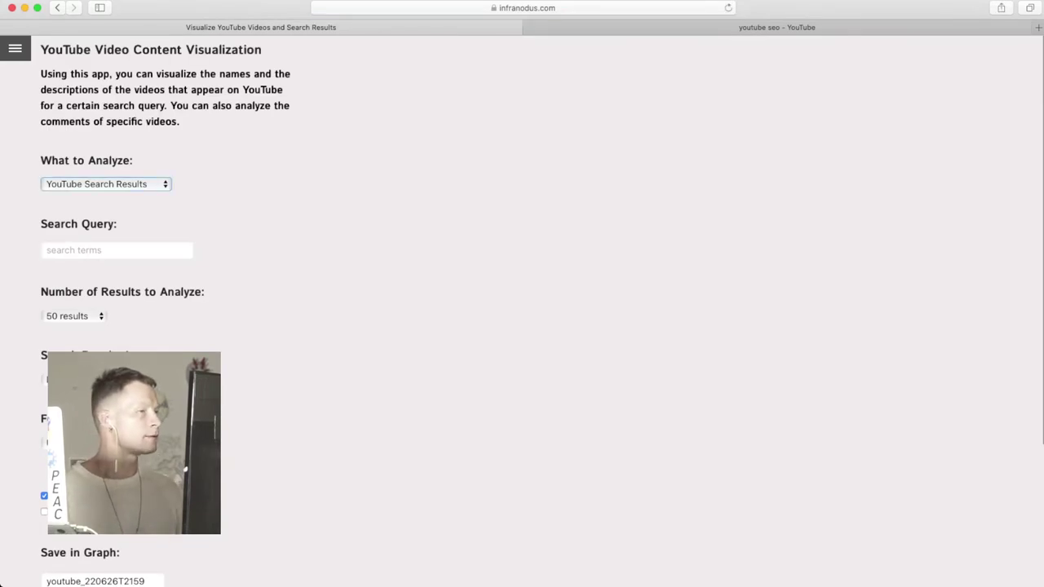
pyautogui.click(118, 251)
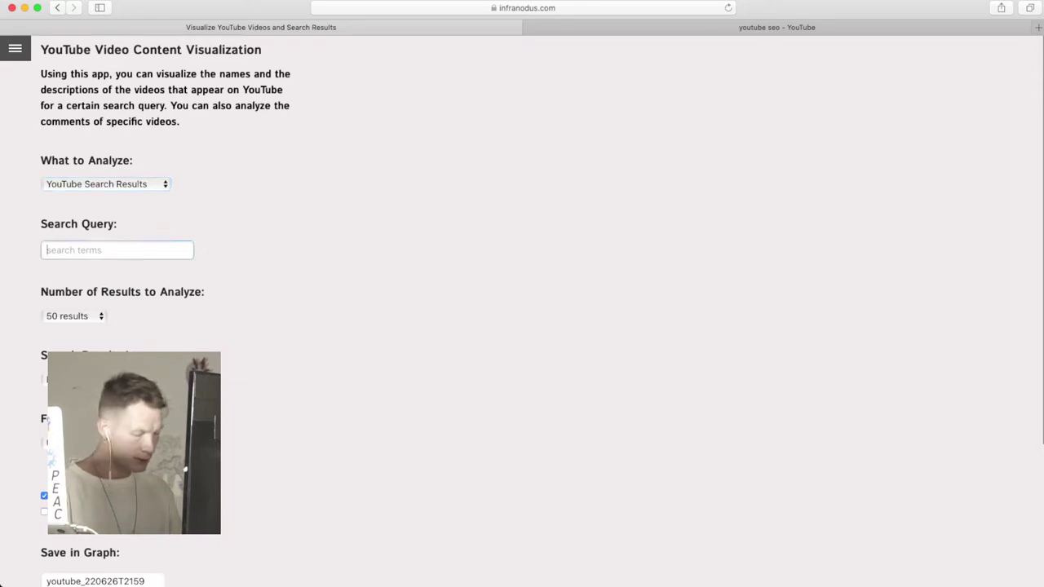
pyautogui.write('youtube')
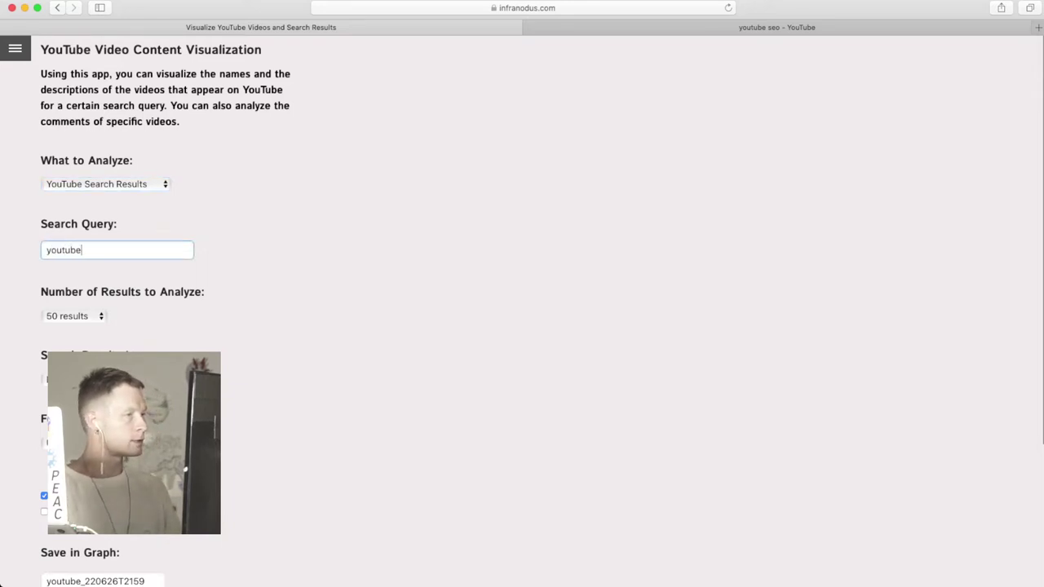
pyautogui.write(' seo')
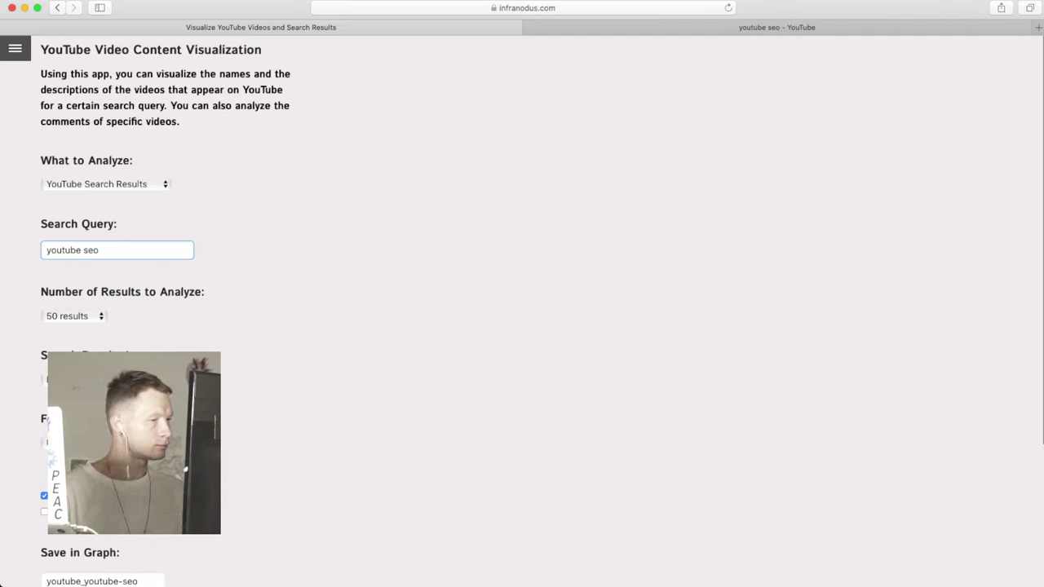
# Step: Set the search results language to English and import the results into the graph youtube_youtube-seo42
pyautogui.press('Tab')
pyautogui.press('Tab')
pyautogui.scroll(-2, 522, 310)
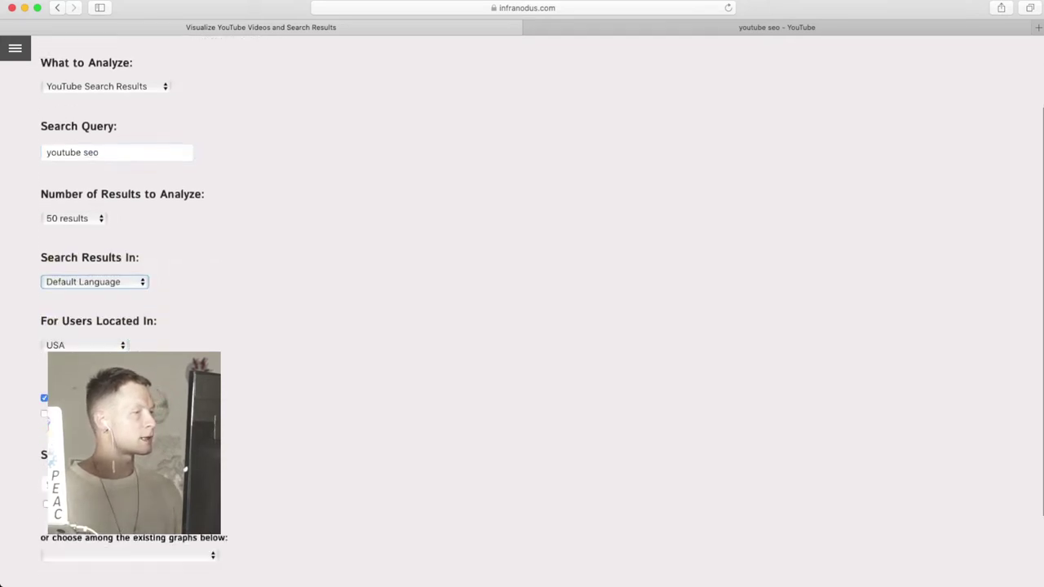
pyautogui.press('e')
pyautogui.scroll(-2, 522, 326)
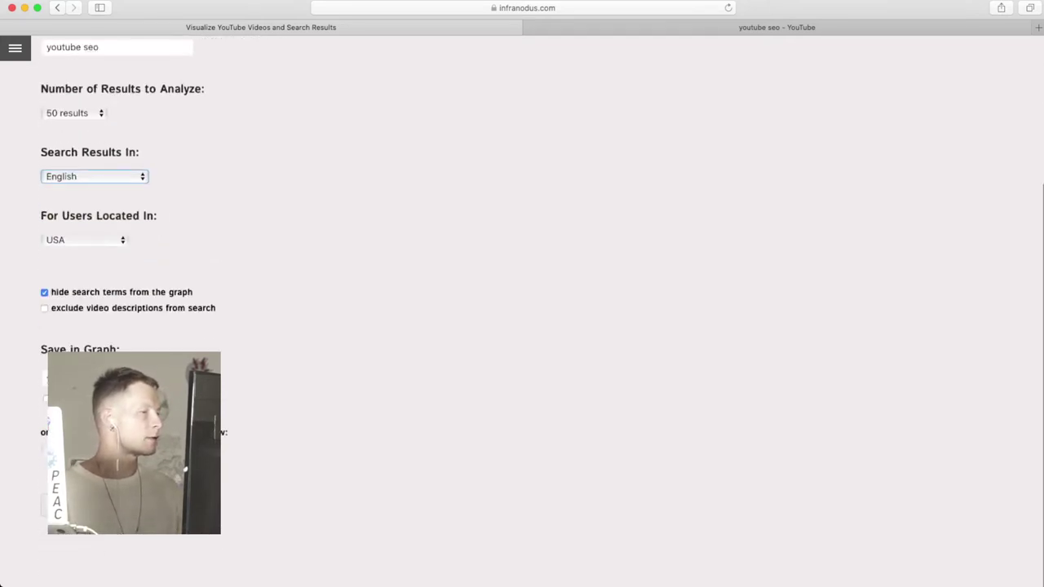
pyautogui.press('Tab')
pyautogui.press('Tab')
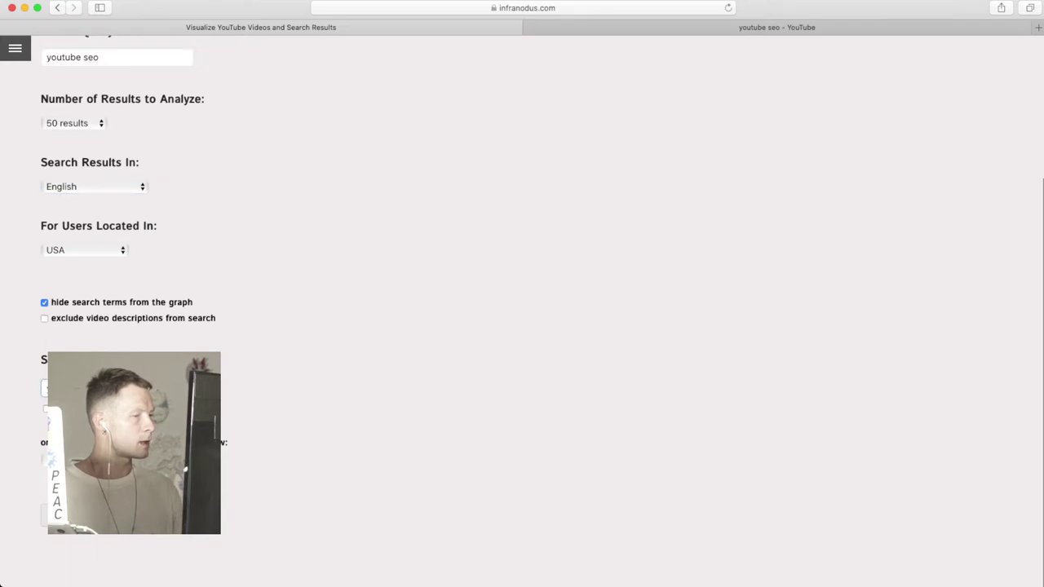
pyautogui.press('Return')
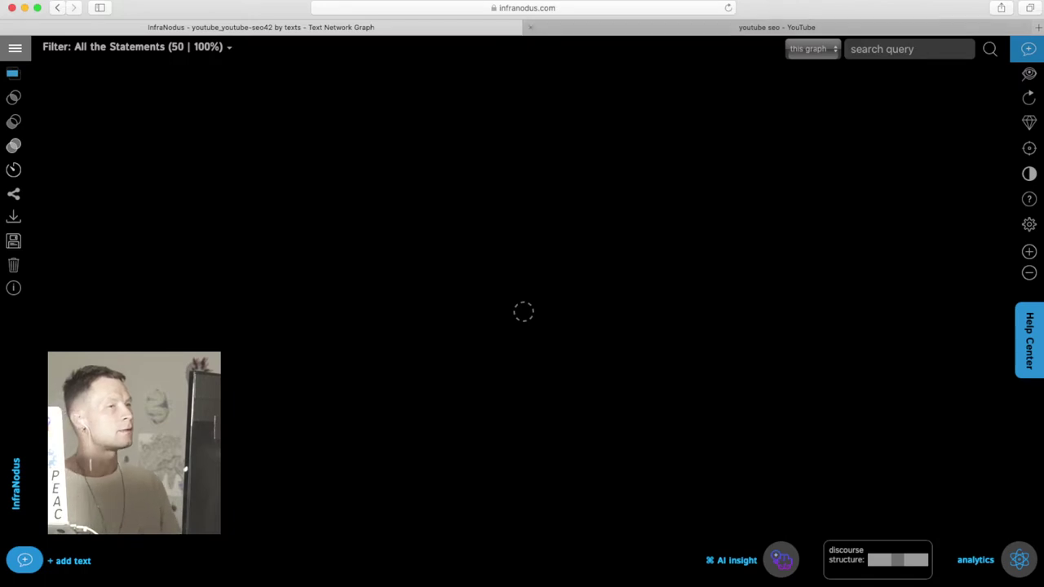
# Step: Look through the YouTube search results for "youtube seo" and return to the InfraNodus graph
pyautogui.click(777, 26)
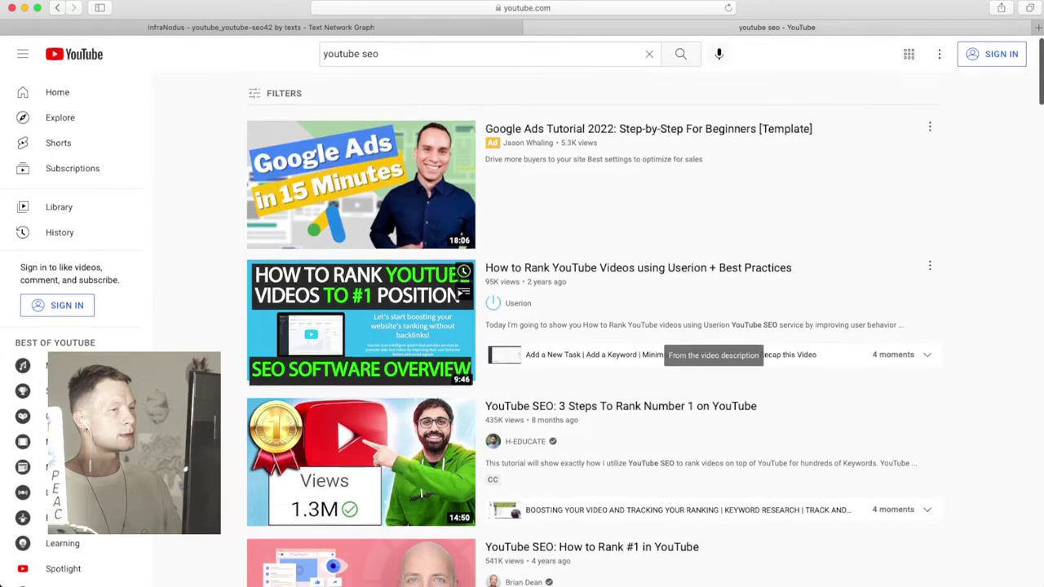
pyautogui.scroll(-5, 701, 355)
pyautogui.scroll(-5, 702, 355)
pyautogui.scroll(10, 702, 354)
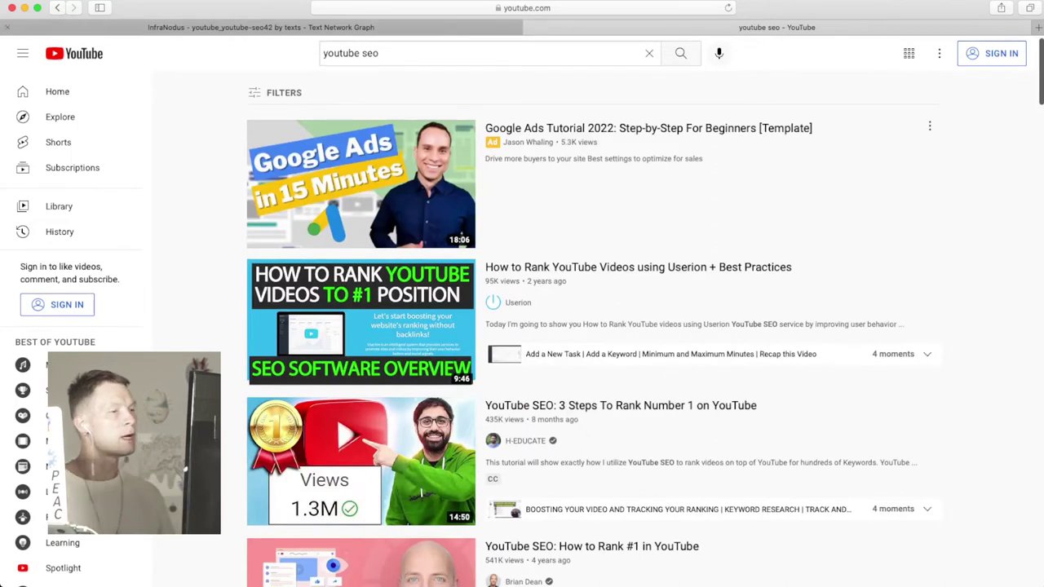
pyautogui.click(261, 27)
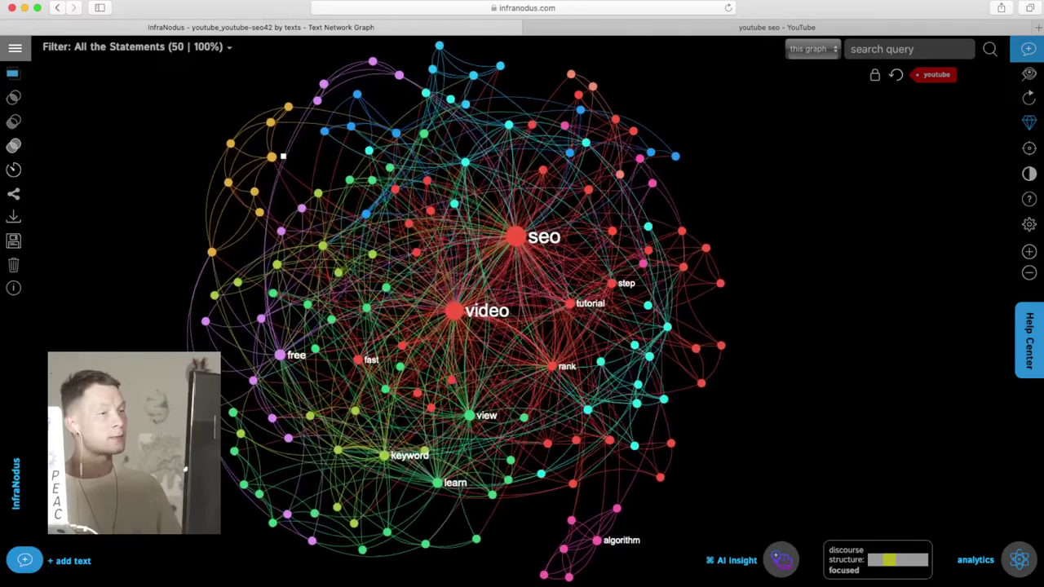
# Step: Remove the "video" and "seo" nodes from the new graph
pyautogui.click(455, 311)
pyautogui.click(517, 237)
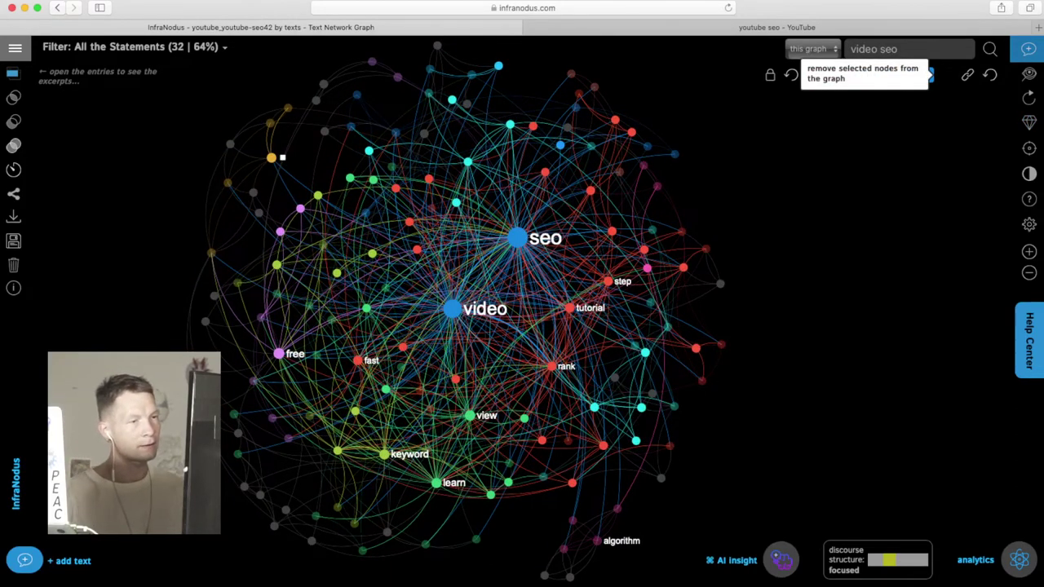
pyautogui.click(934, 74)
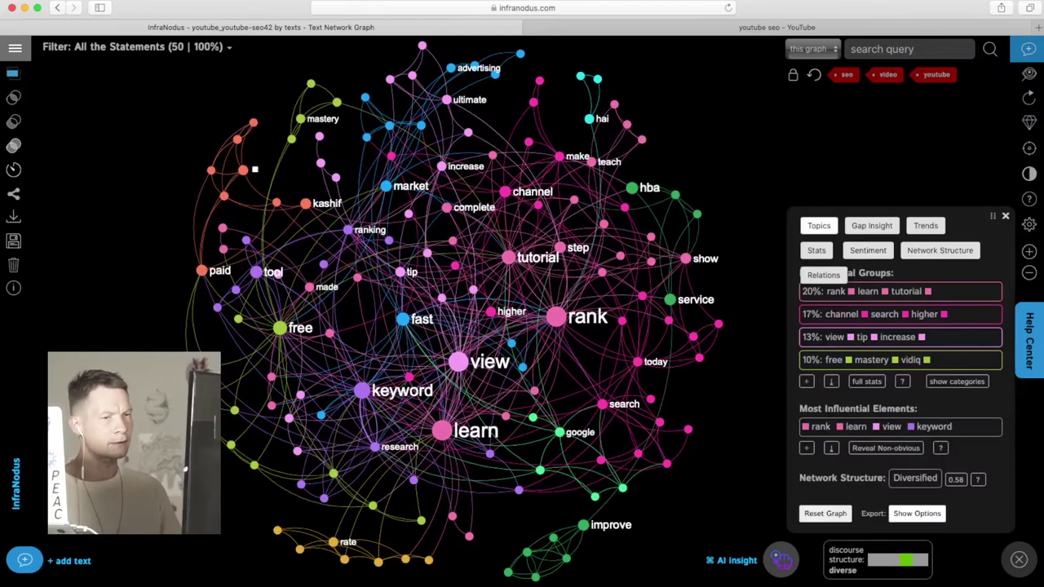
# Step: Expand the full list of topical groups, examine the keyword, tool and research group, and collapse the list again
pyautogui.click(807, 381)
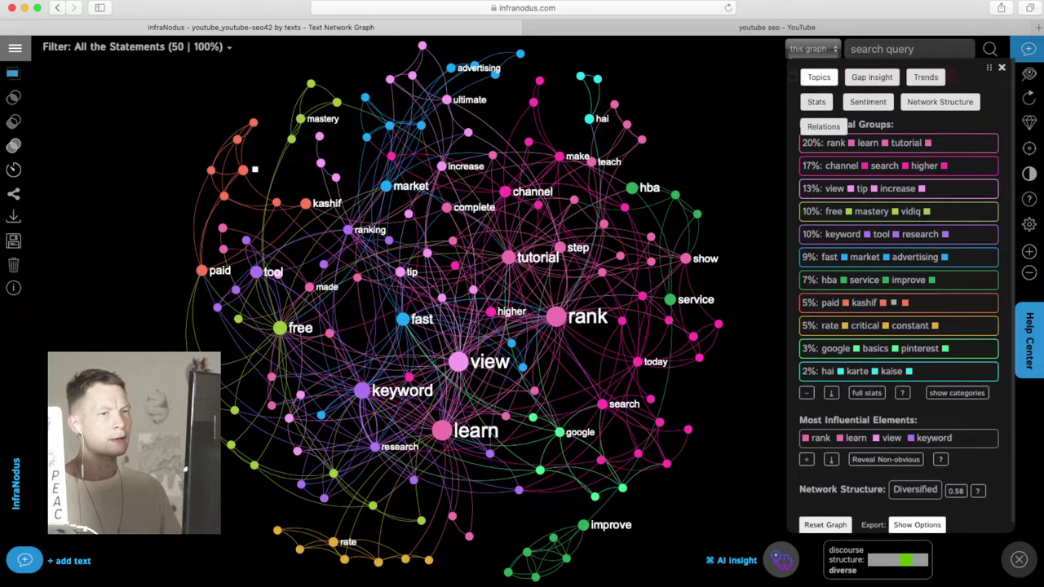
pyautogui.click(899, 234)
pyautogui.click(899, 234)
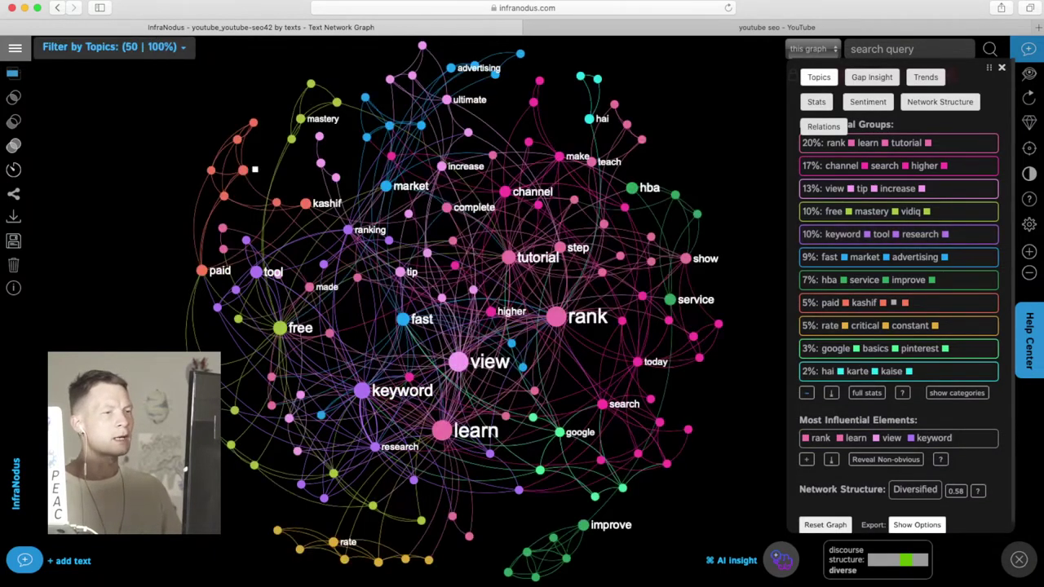
pyautogui.click(807, 392)
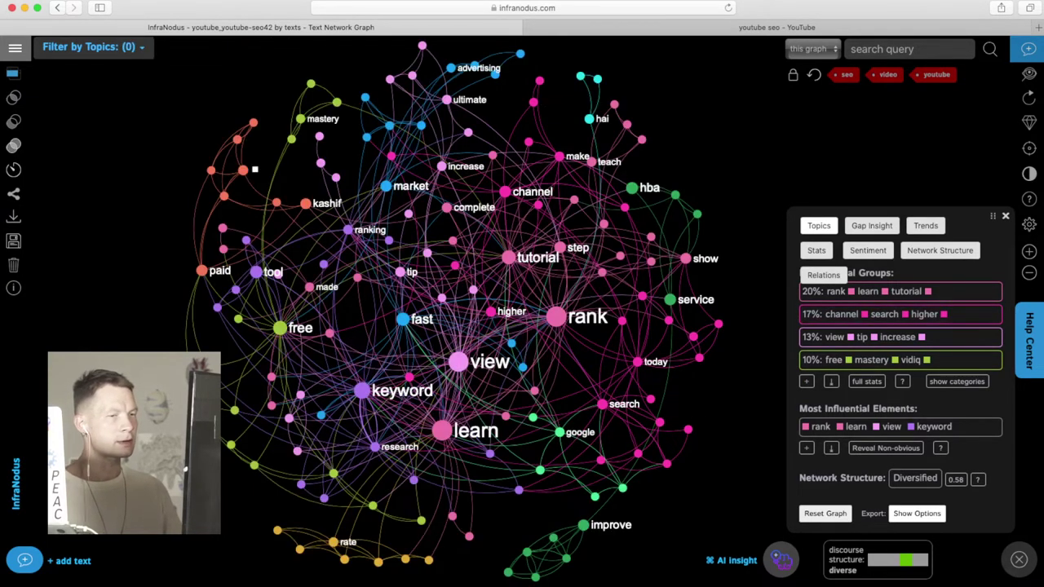
# Step: Select "channel" and "search" from their topical group and read the statement that contains both terms
pyautogui.click(841, 314)
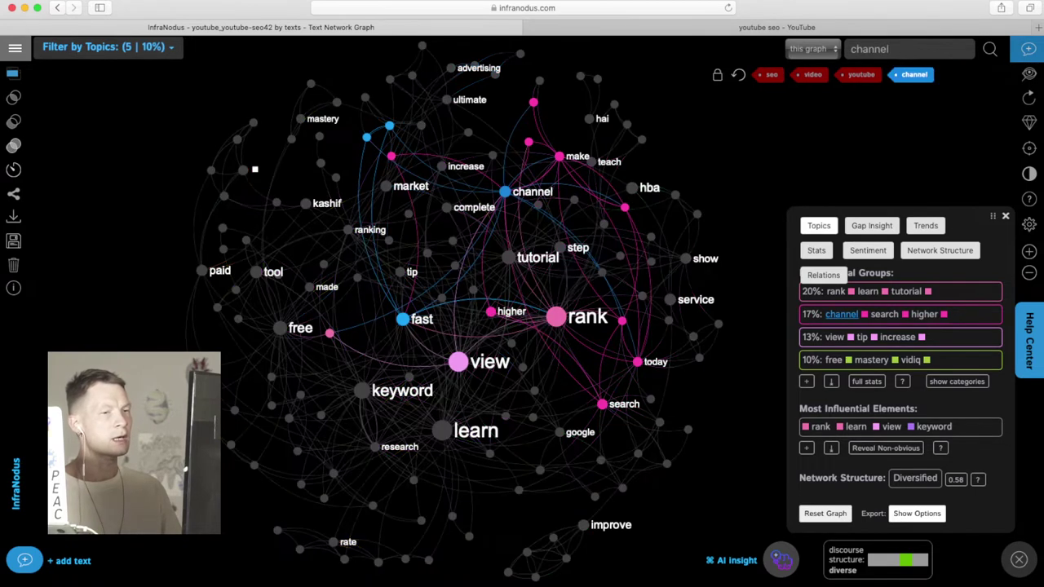
pyautogui.click(884, 314)
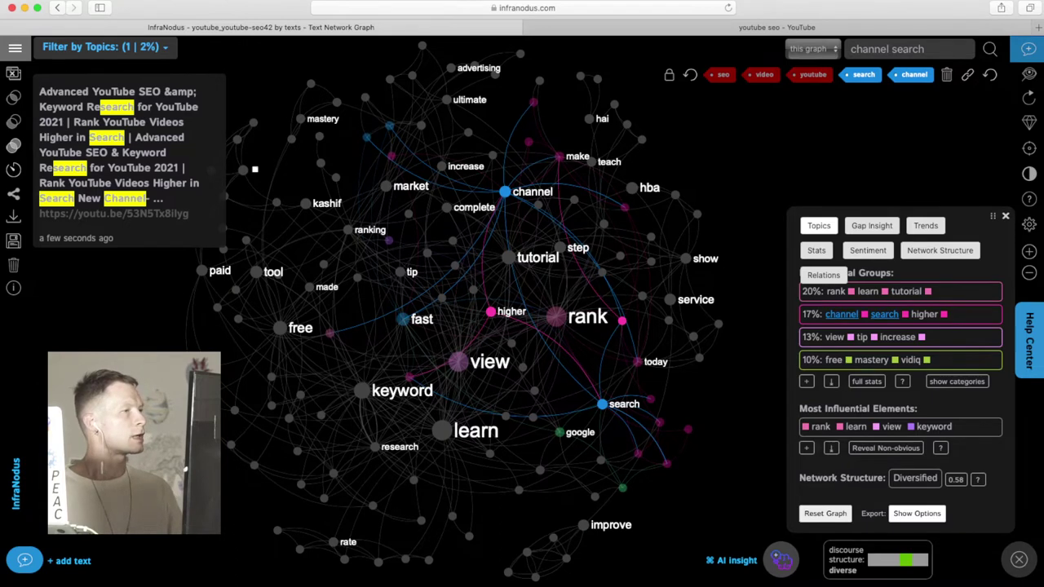
pyautogui.click(13, 74)
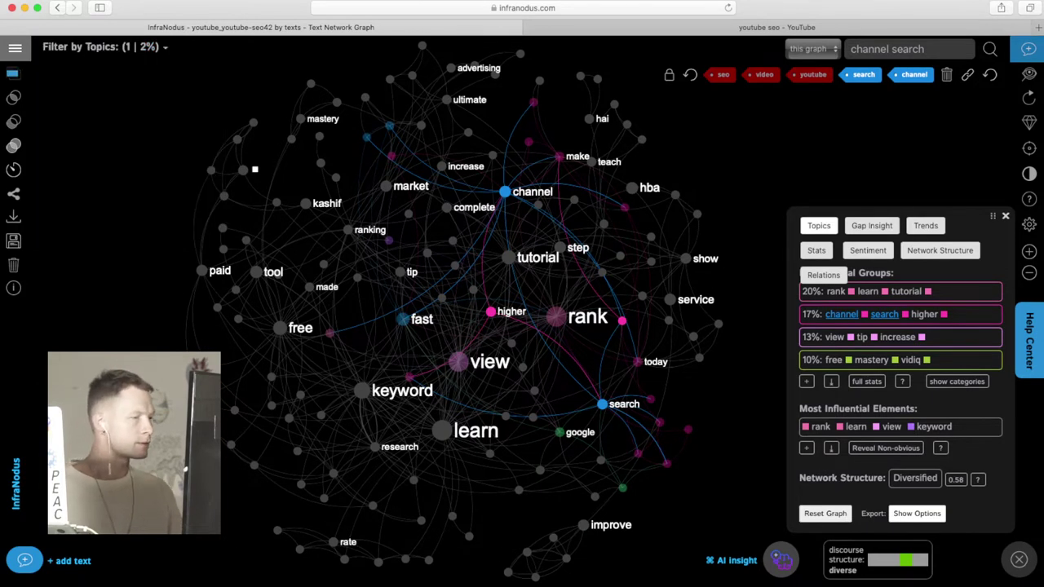
# Step: Save a new note about "channel" and "search" in the graph and clear the node selection
pyautogui.click(13, 74)
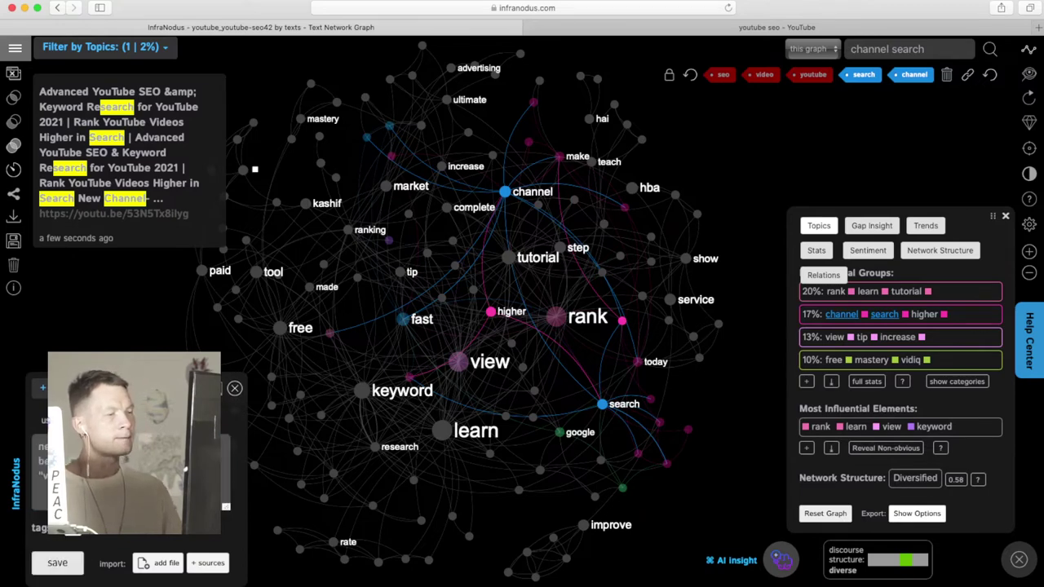
pyautogui.click(13, 73)
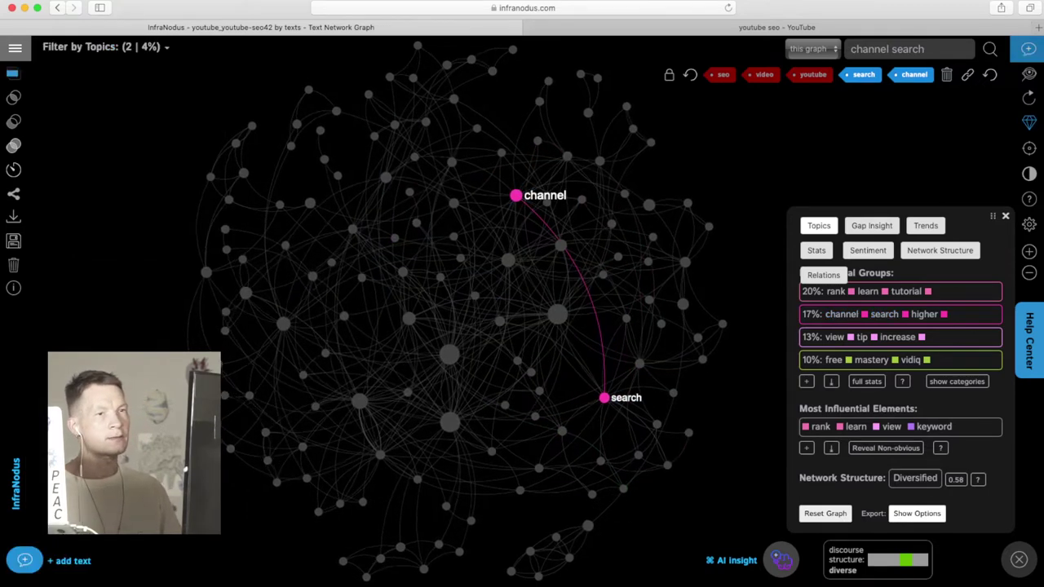
pyautogui.click(990, 74)
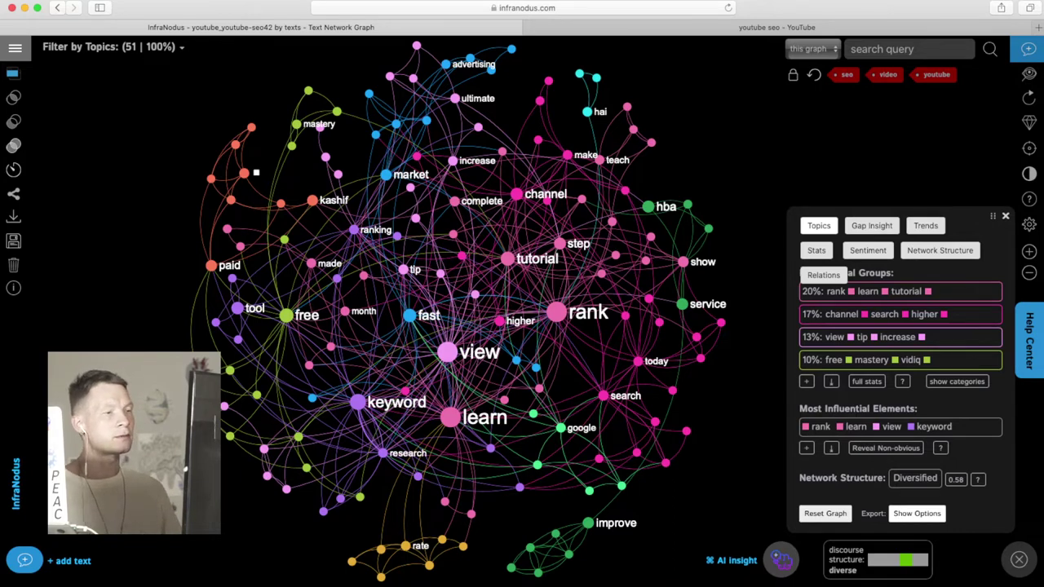
# Step: Select the "keyword" and "research" nodes in the graph to show their shared connections
pyautogui.moveTo(257, 172); pyautogui.dragTo(232, 192)
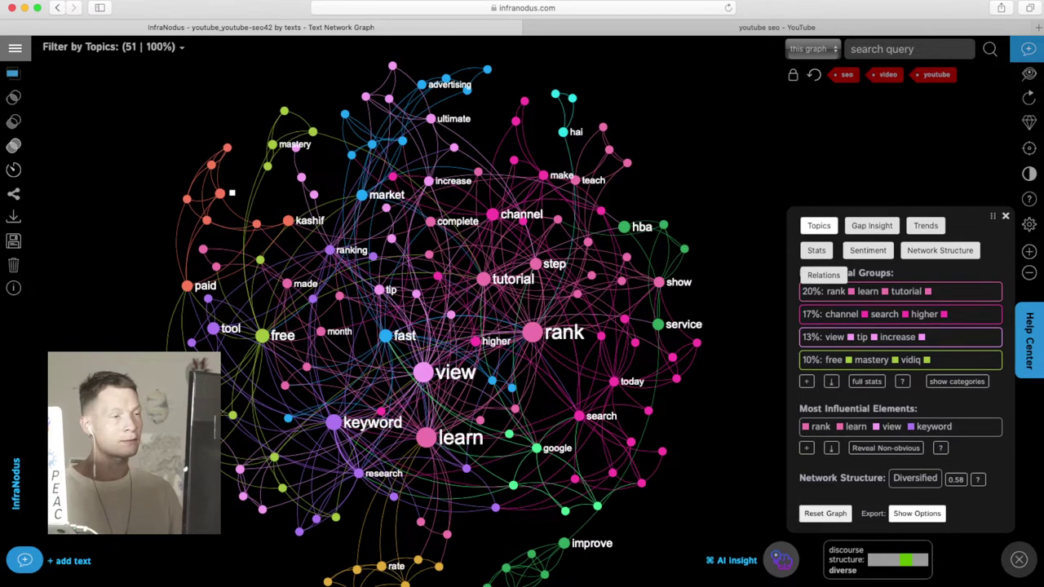
pyautogui.click(363, 422)
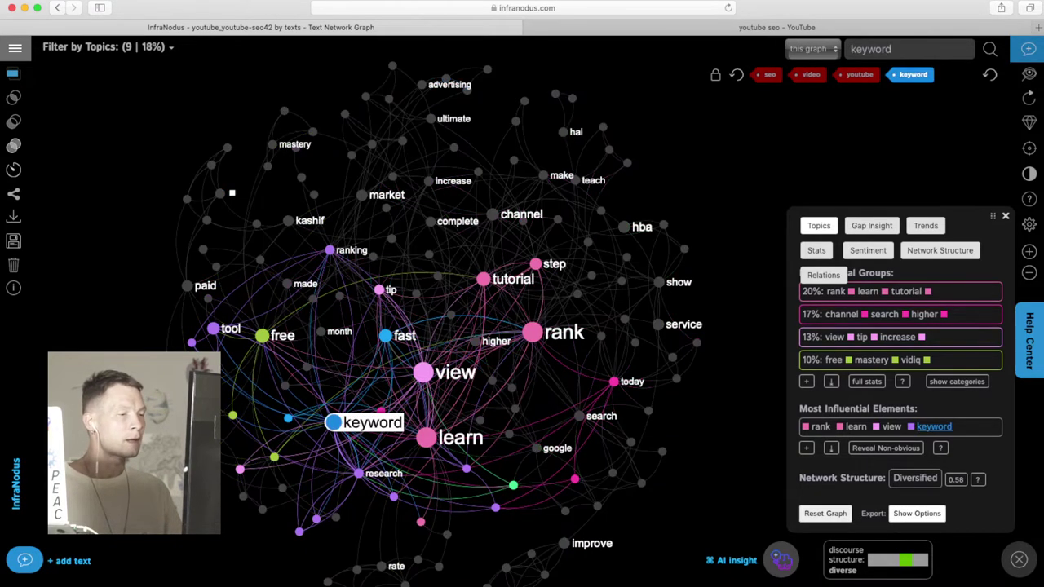
pyautogui.click(380, 473)
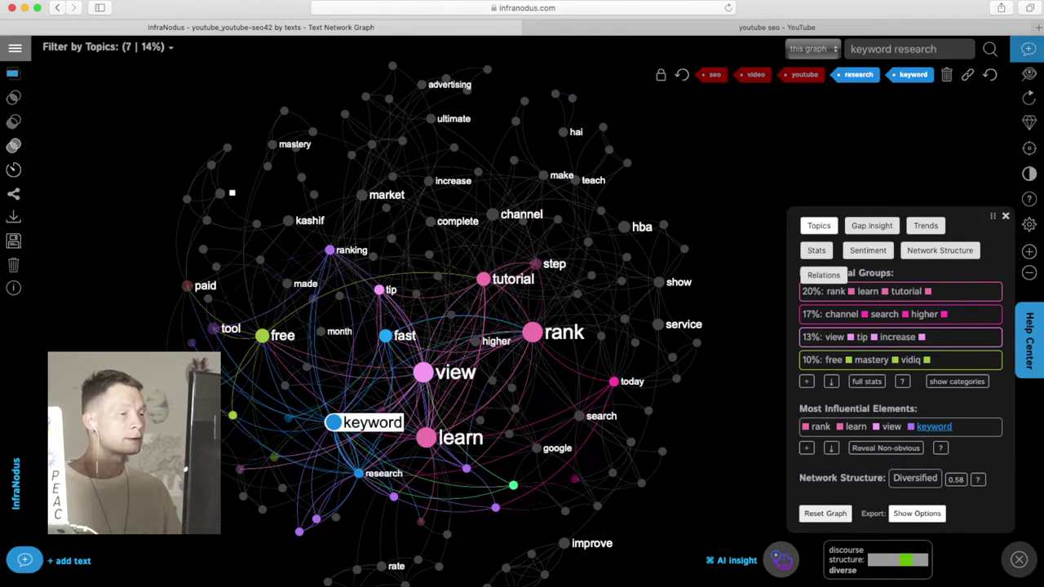
# Step: Reselect the "keyword" and "research" nodes and add the "channel" and "increase" nodes to the selection
pyautogui.click(363, 422)
pyautogui.click(379, 473)
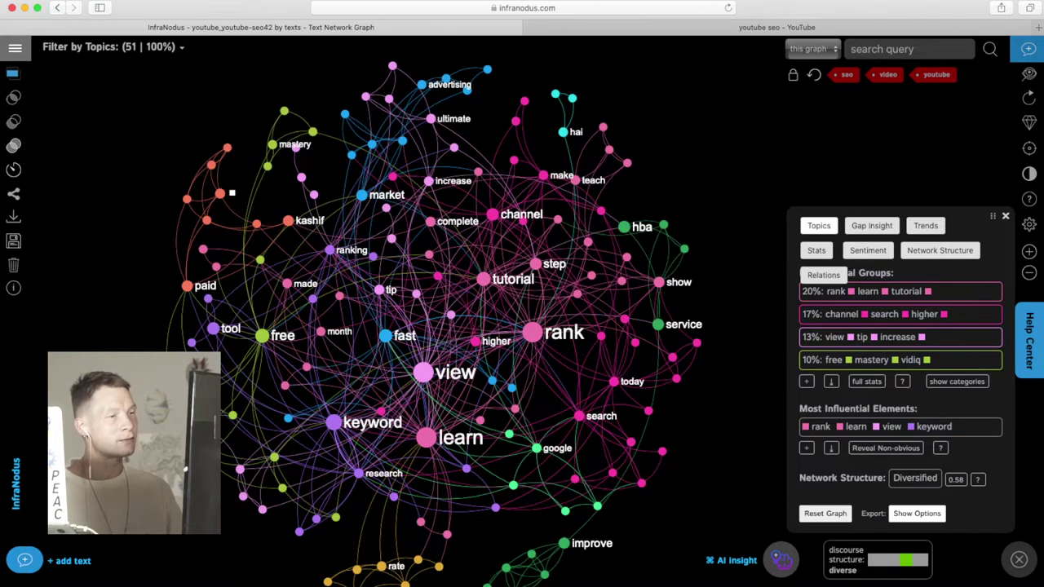
pyautogui.click(363, 422)
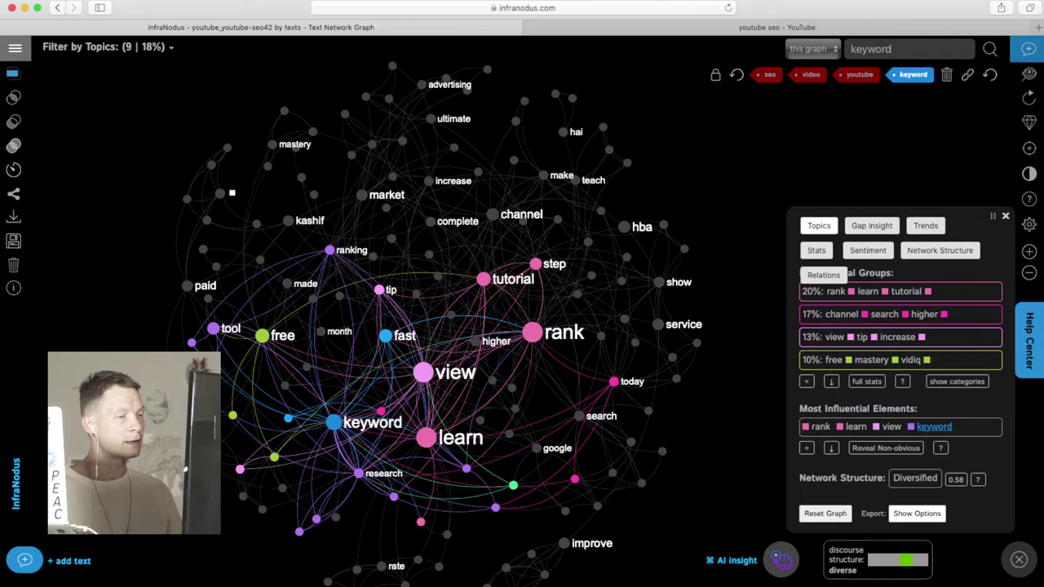
pyautogui.click(380, 473)
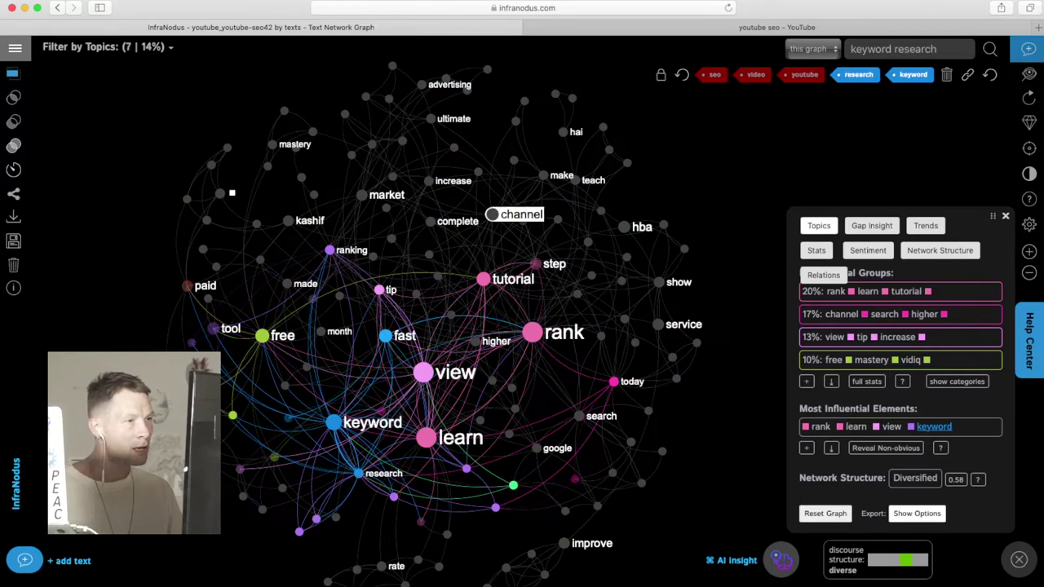
pyautogui.click(514, 214)
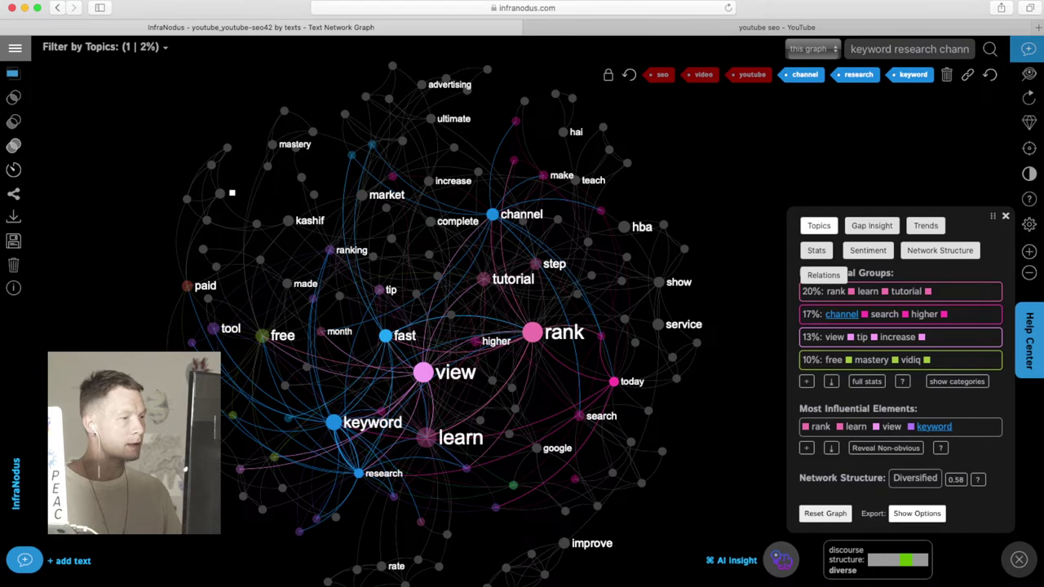
pyautogui.click(453, 180)
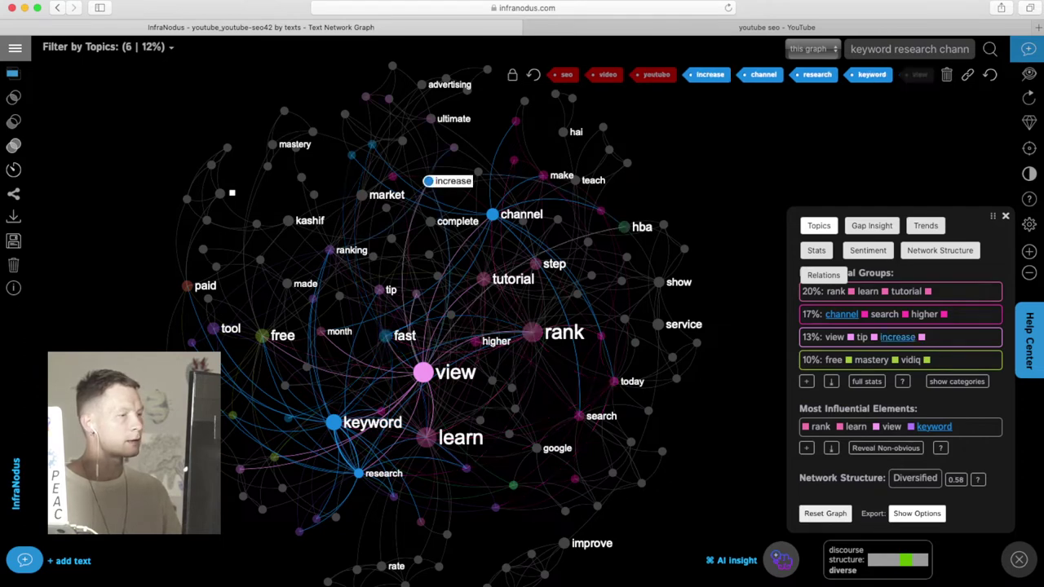
# Step: Save a new note reading "keyword research channel increase" in the graph and close the text entry form
pyautogui.click(69, 561)
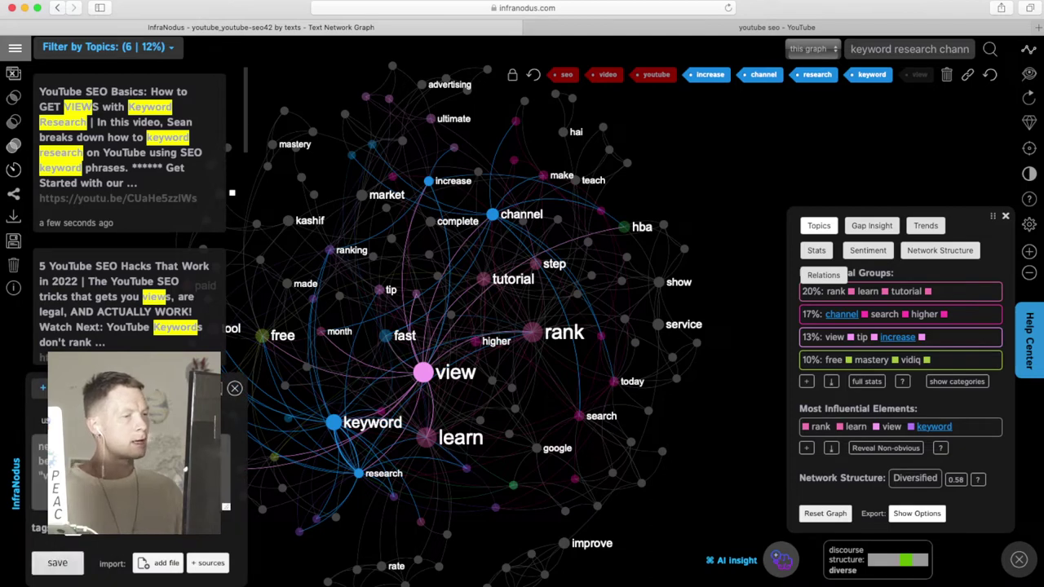
pyautogui.click(57, 563)
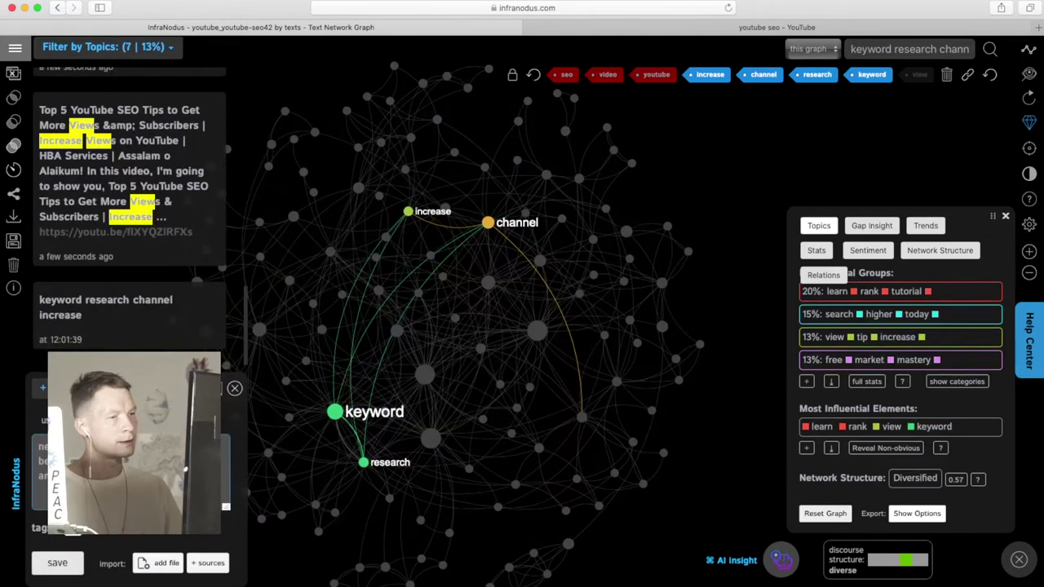
pyautogui.click(235, 388)
# Step: Generate several AI facts about "keyword research channel increase", read them, and clear the node selection and AI insight
pyautogui.click(781, 559)
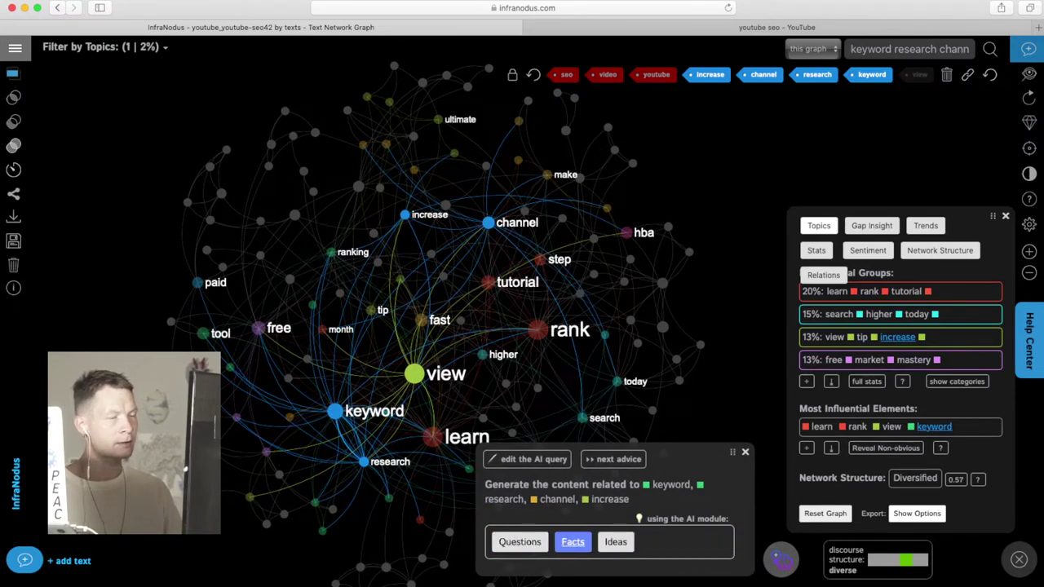
pyautogui.click(572, 541)
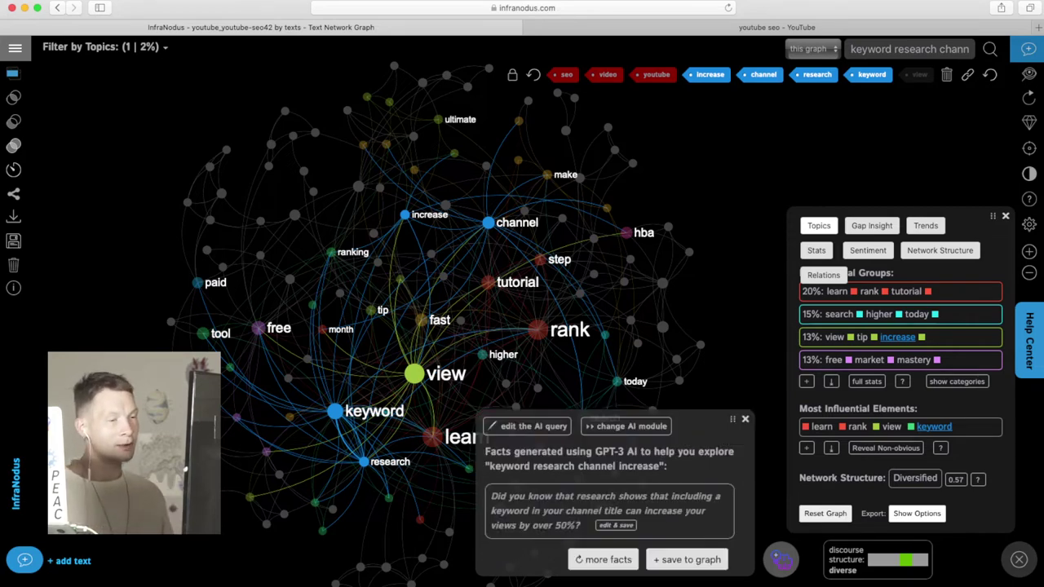
pyautogui.click(603, 559)
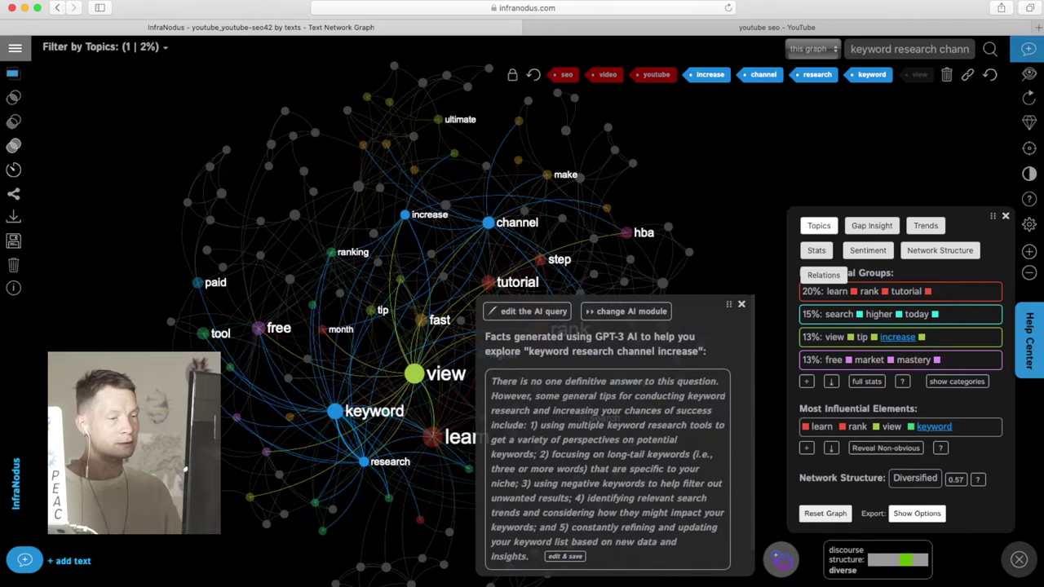
pyautogui.scroll(-3, 604, 560)
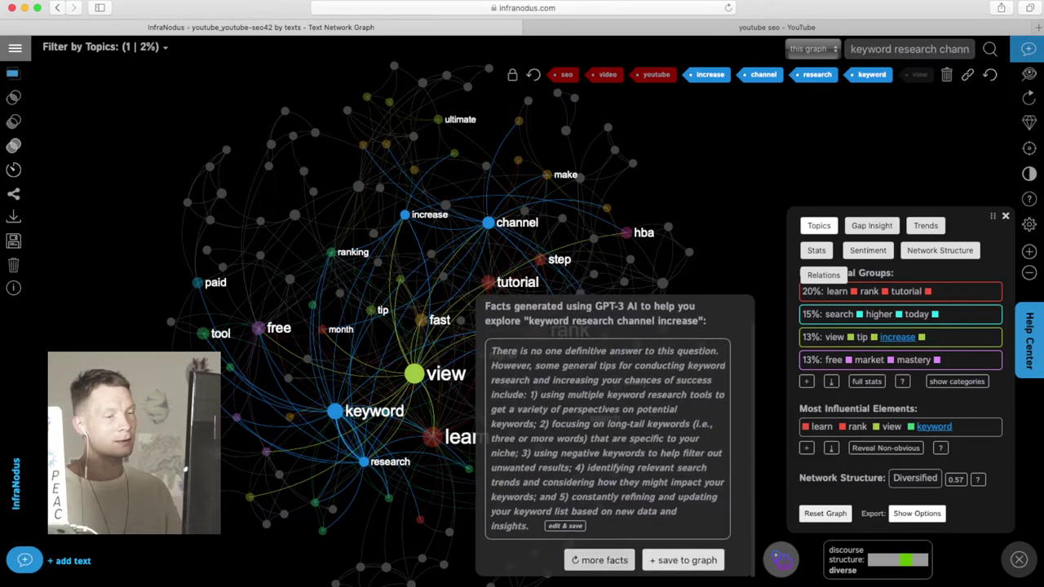
pyautogui.click(604, 560)
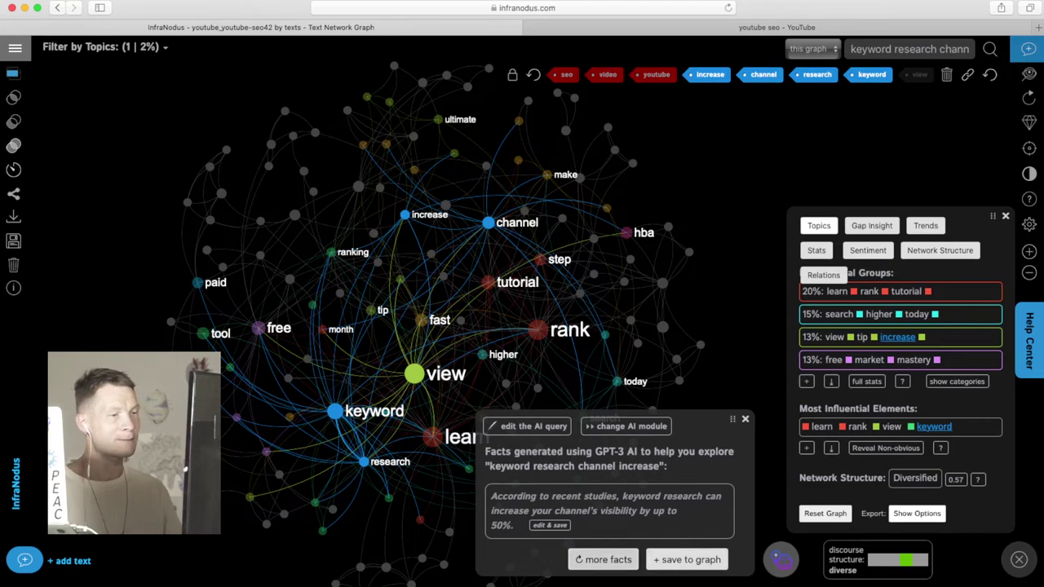
pyautogui.click(603, 560)
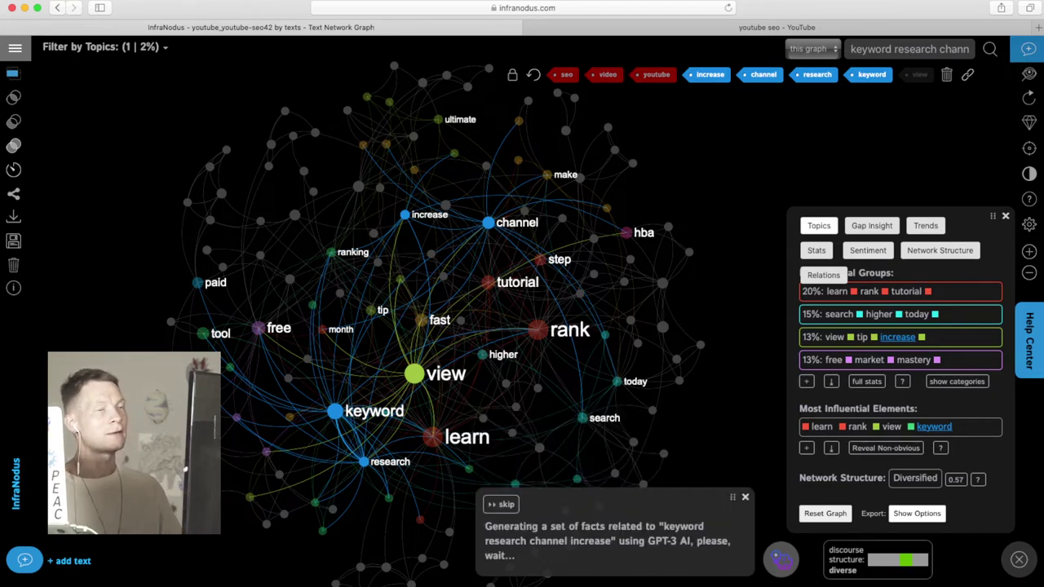
pyautogui.click(990, 74)
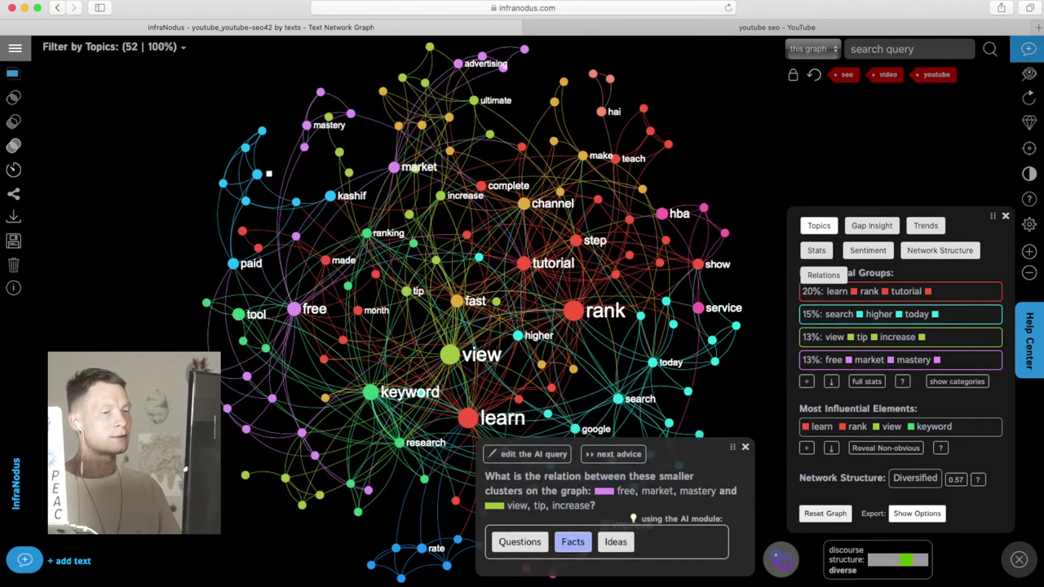
pyautogui.click(780, 559)
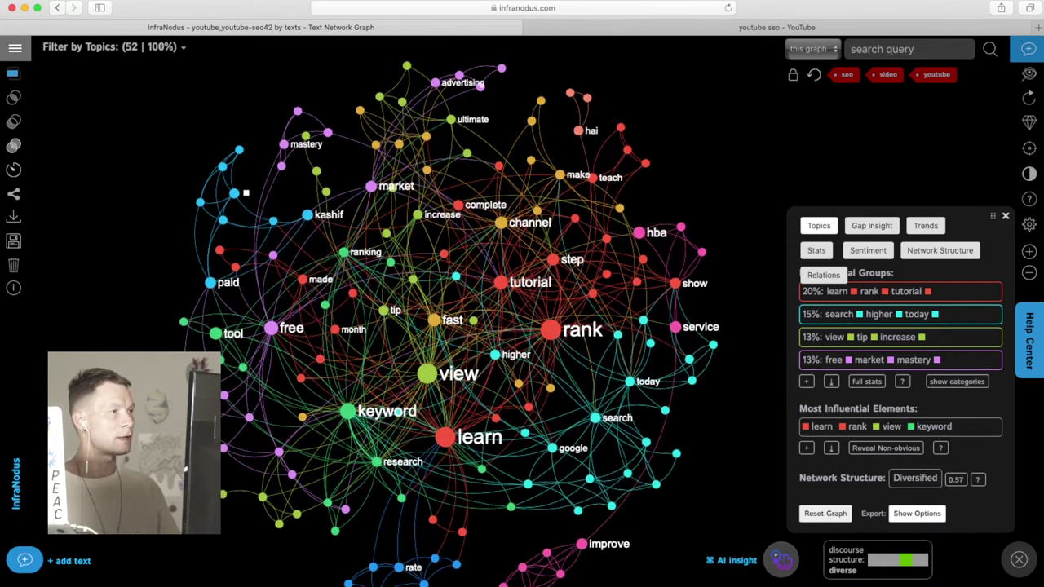
# Step: Leave the graph and open the YouTube video import app from the external data options
pyautogui.click(15, 48)
pyautogui.click(28, 114)
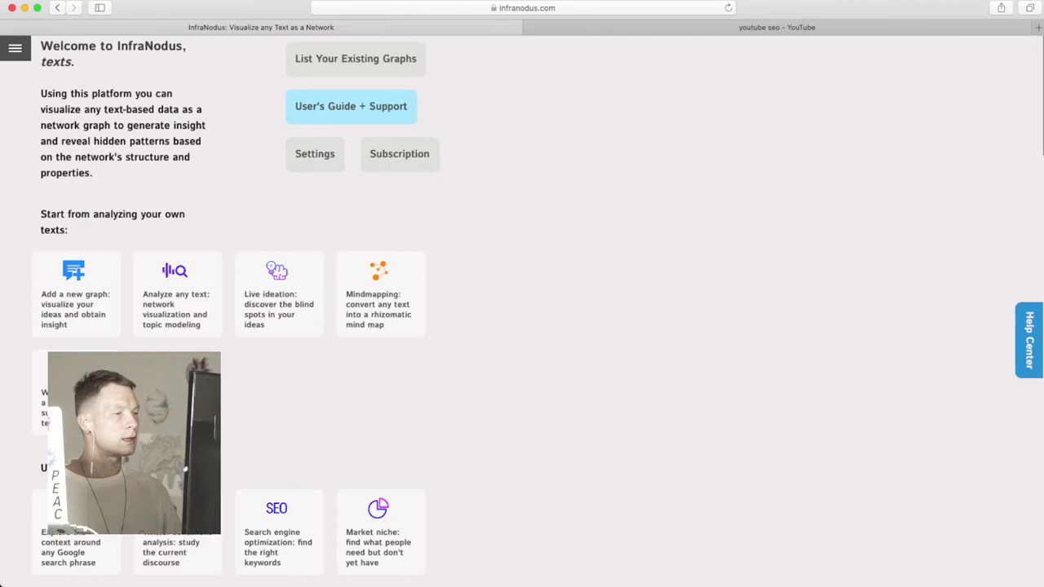
pyautogui.scroll(-5, 522, 310)
pyautogui.scroll(-4, 522, 310)
pyautogui.click(177, 415)
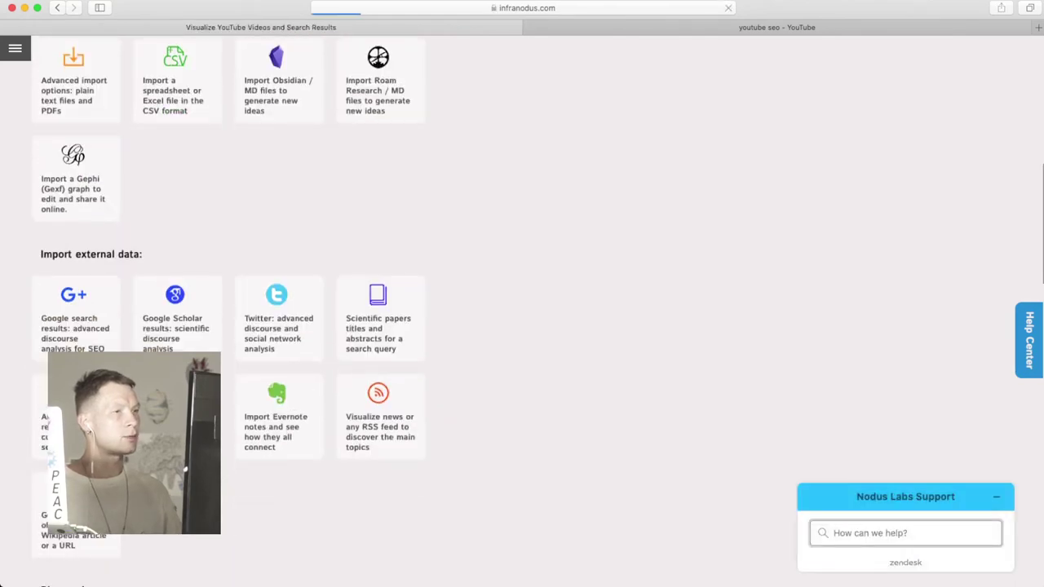
# Step: Copy the URL of the YouTube video "How to Rank YouTube Videos using Userion + Best Practices" and close its tab
pyautogui.click(777, 27)
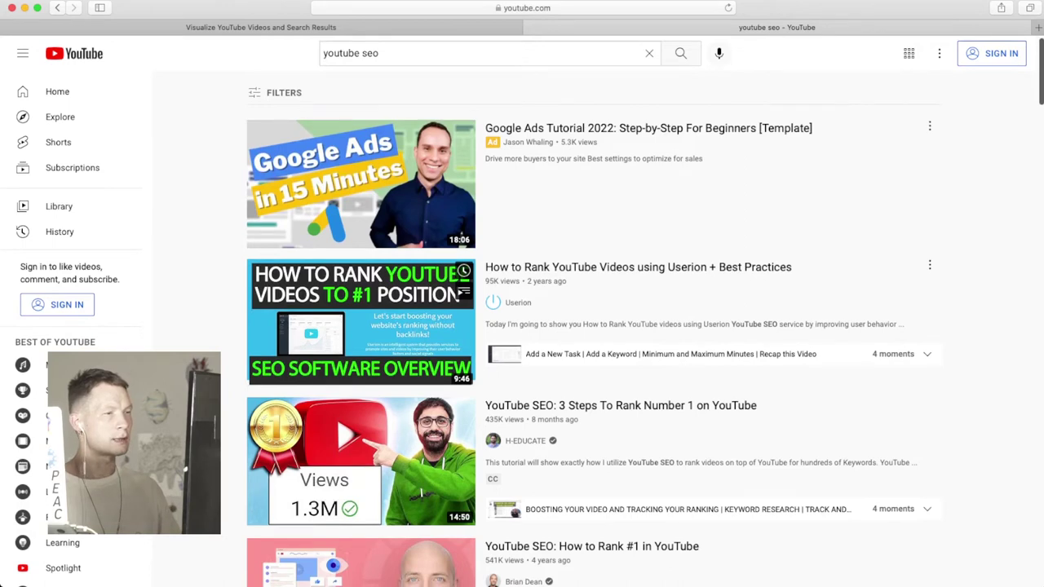
pyautogui.scroll(-2, 646, 312)
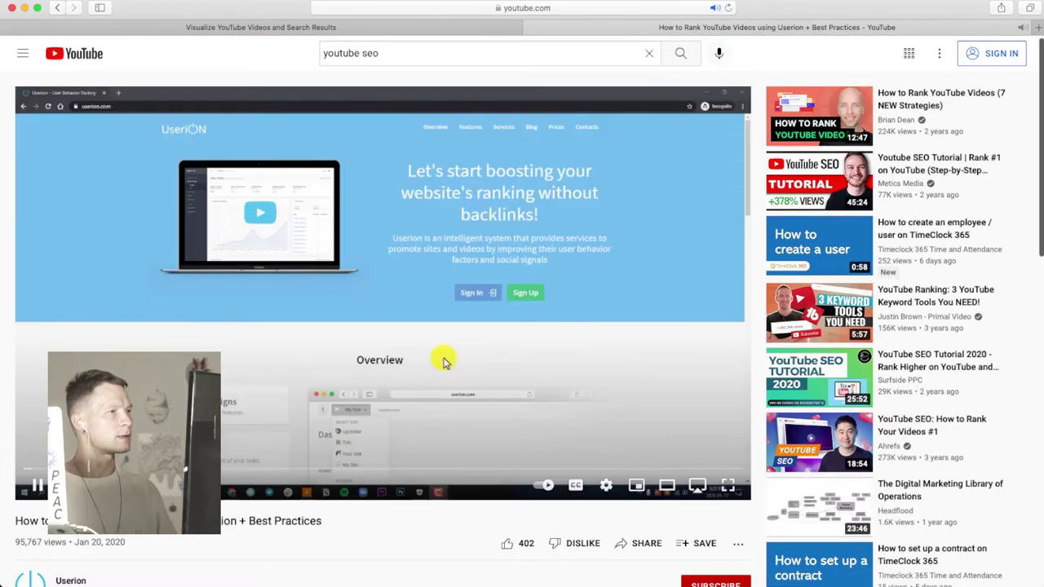
pyautogui.press('super+l')
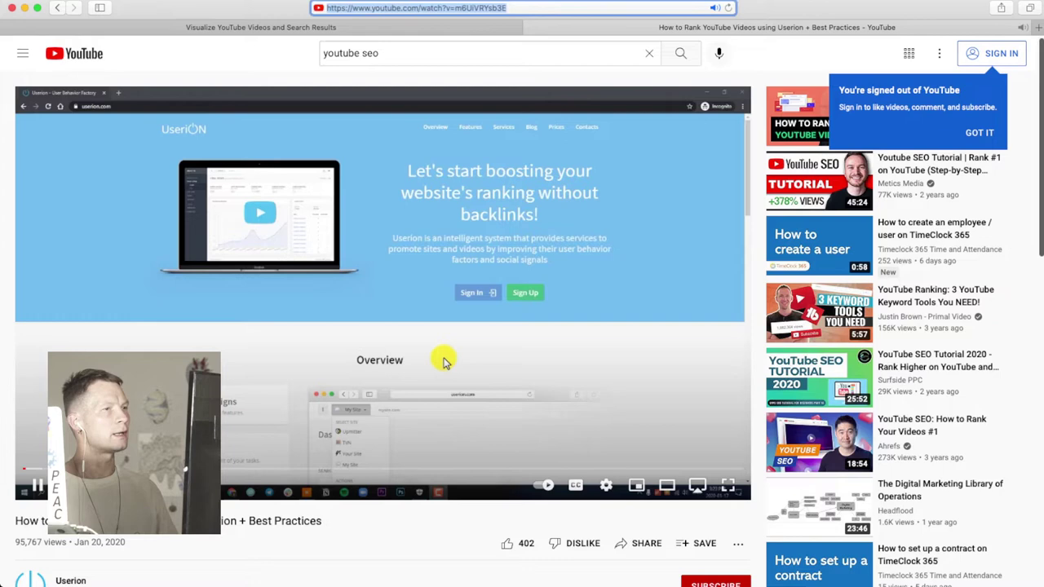
pyautogui.press('super+w')
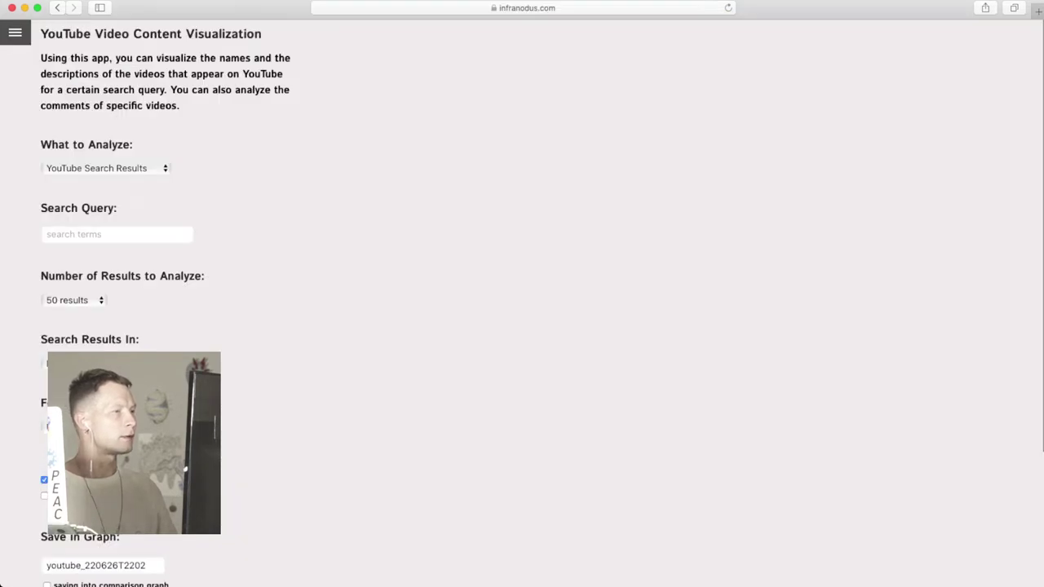
# Step: Choose YouTube Video Comments as the content to analyze and enter the video ID m6UiVRYsb3E
pyautogui.click(106, 168)
pyautogui.press('Down')
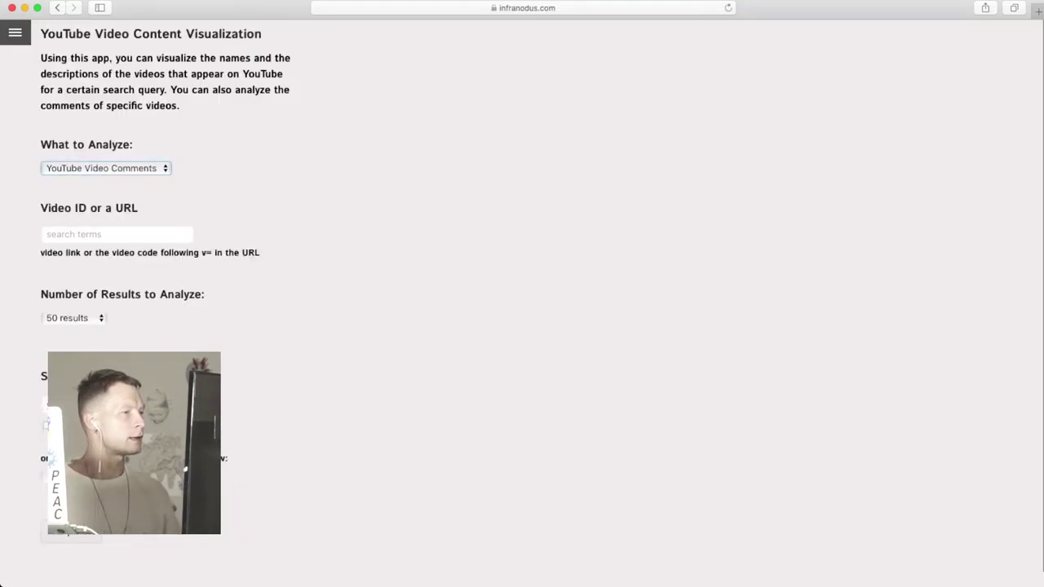
pyautogui.press('Tab')
pyautogui.write('https://www.youtube.com/watch?v=m6UiVRYsb3E')
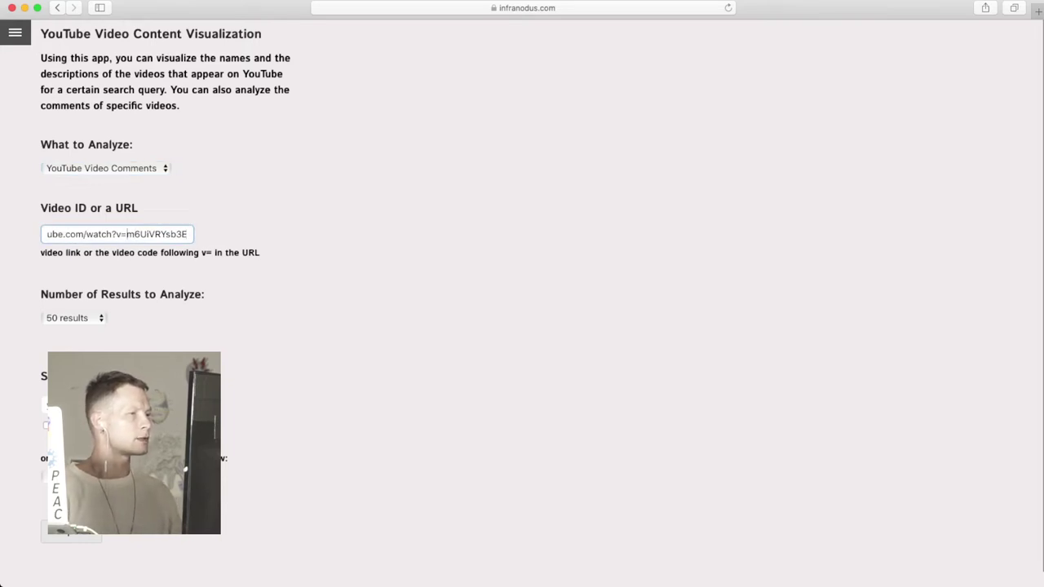
pyautogui.moveTo(126, 234); pyautogui.dragTo(42, 234)
pyautogui.press('BackSpace')
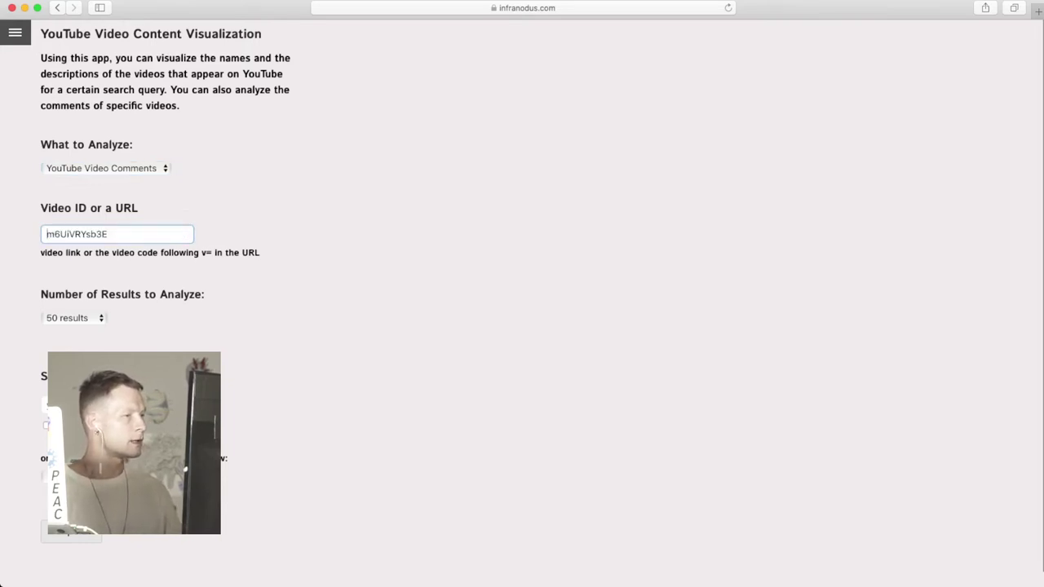
# Step: Set the number of results to 100 and visualize the video's comments as a graph
pyautogui.press('Tab')
pyautogui.click(74, 318)
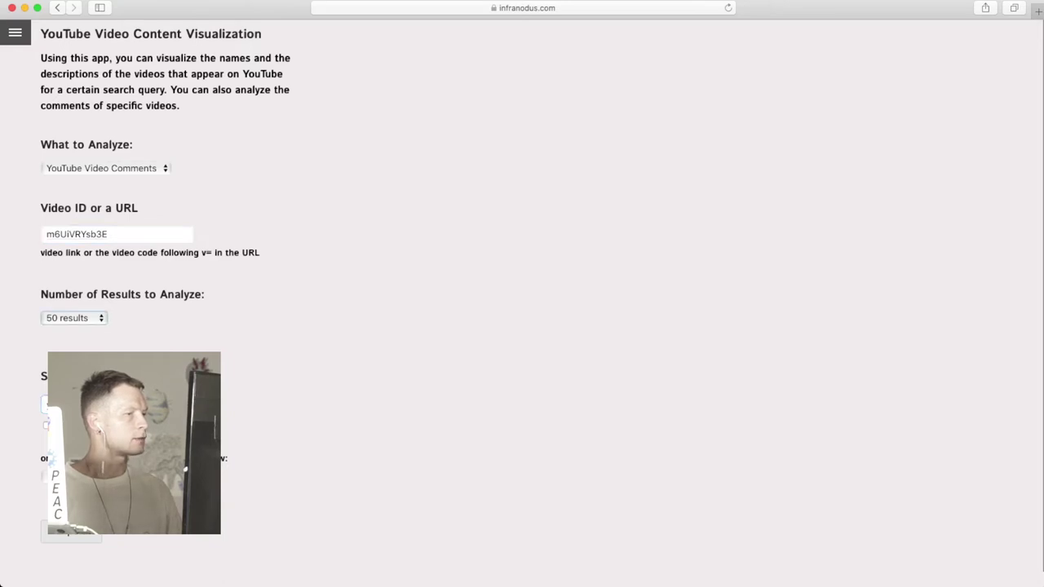
pyautogui.click(74, 334)
pyautogui.scroll(-1, 166, 326)
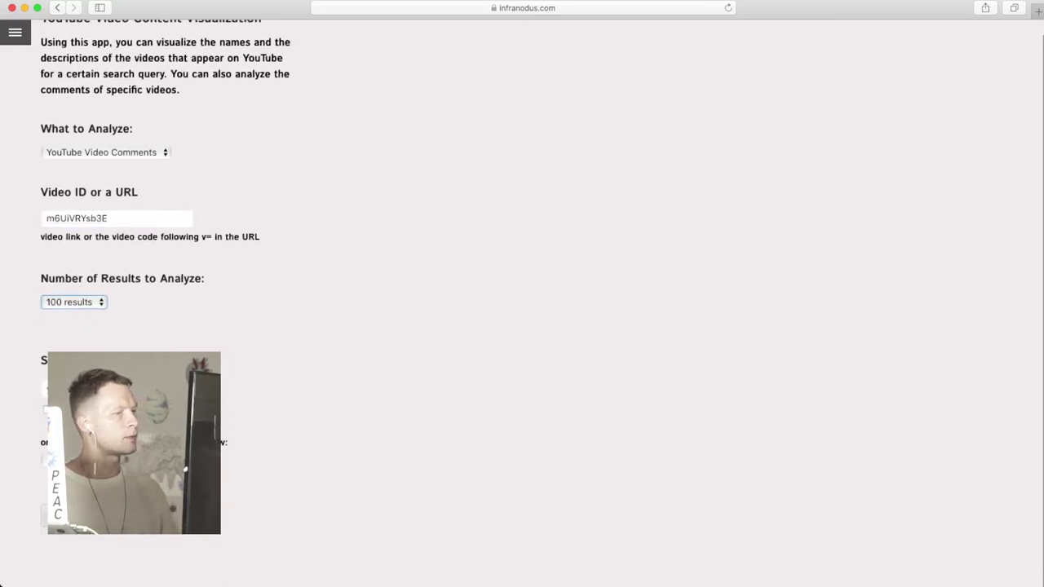
pyautogui.click(74, 517)
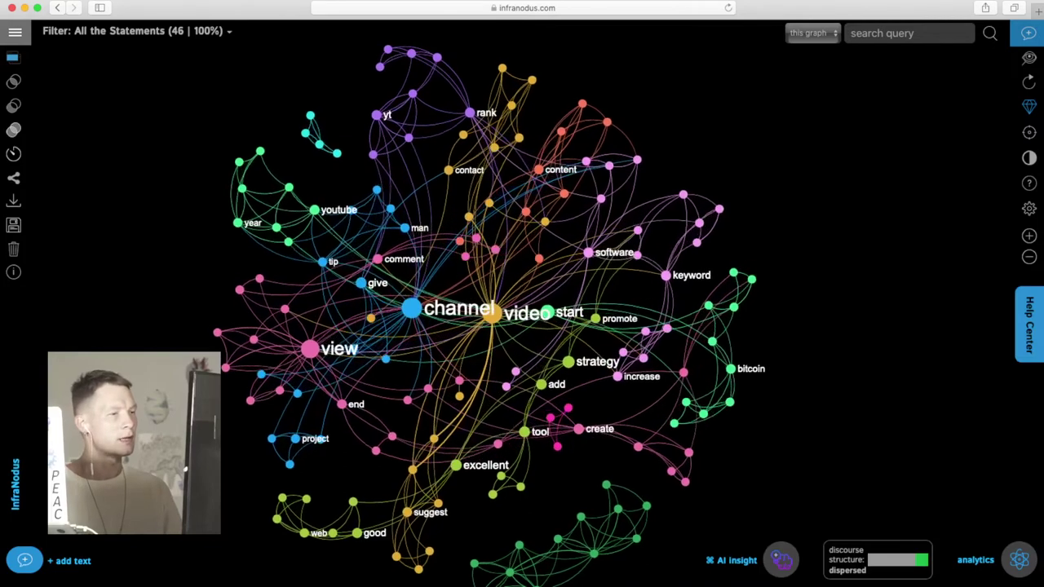
# Step: Select the "channel" and "start" nodes and remove them from the comments graph
pyautogui.click(414, 309)
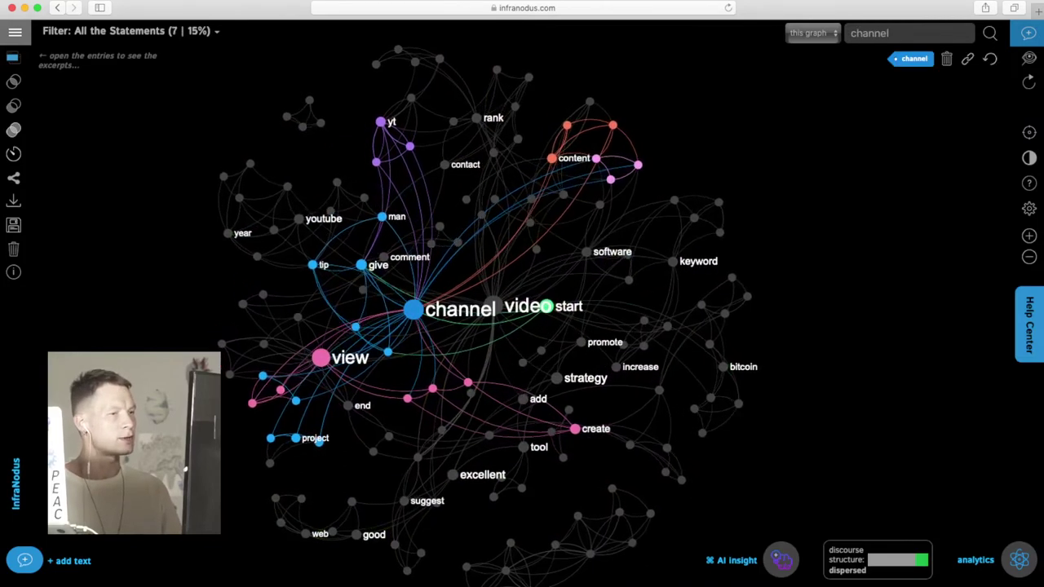
pyautogui.click(546, 306)
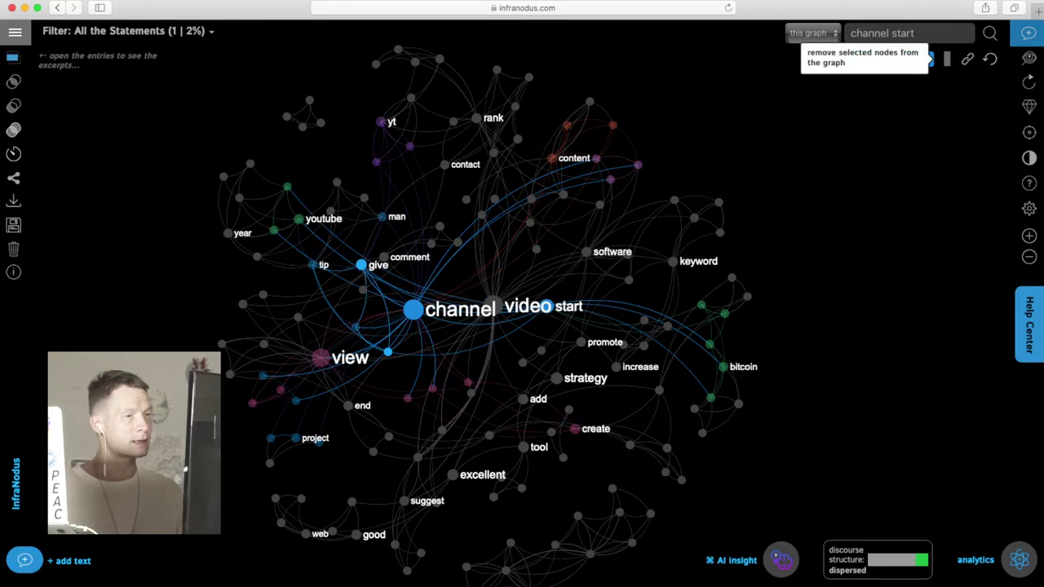
pyautogui.click(930, 59)
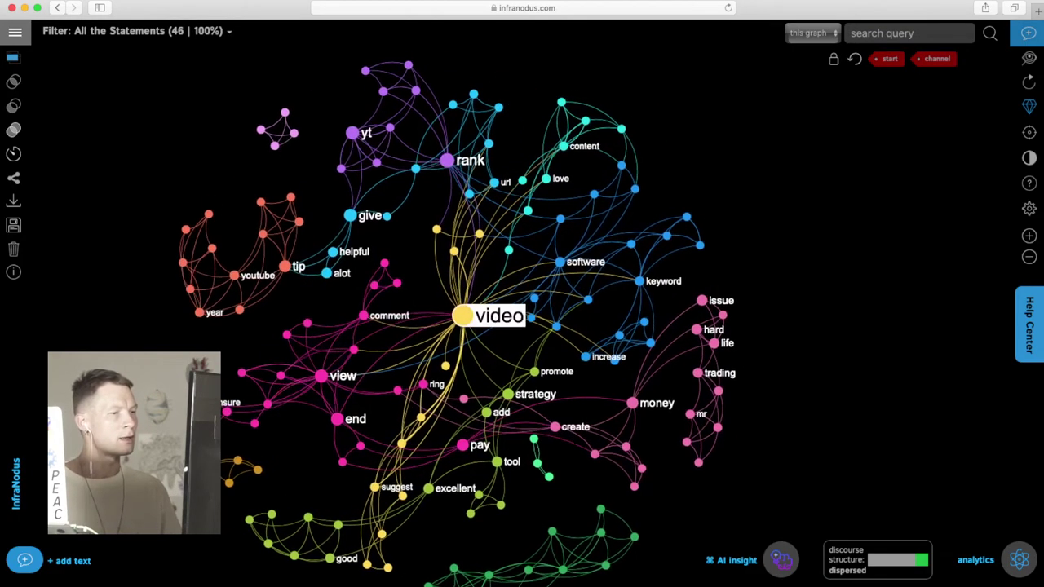
# Step: Read the comments that mention "video" and remove the "video" node from the graph
pyautogui.click(464, 315)
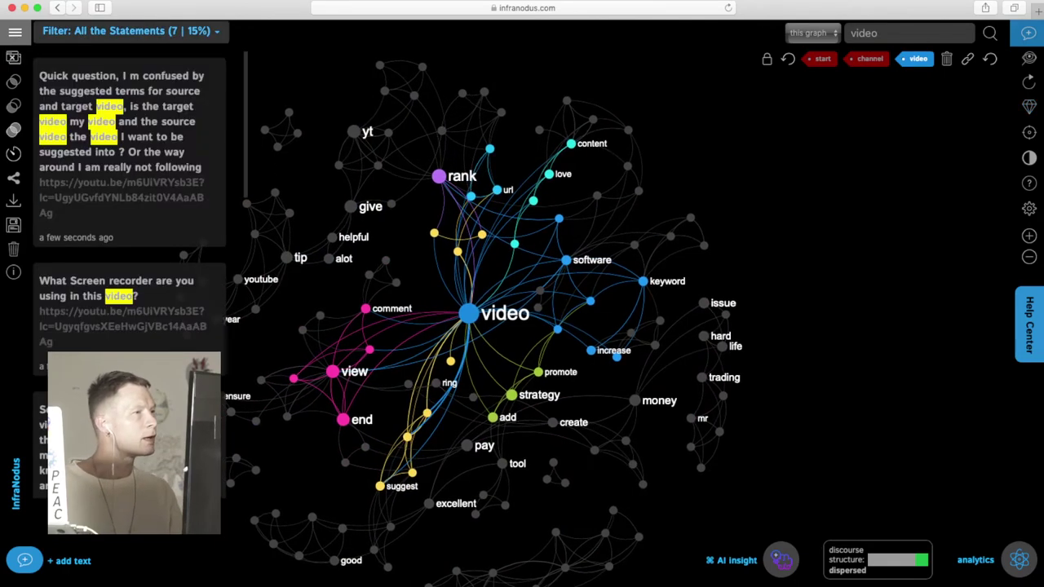
pyautogui.scroll(-3, 129, 212)
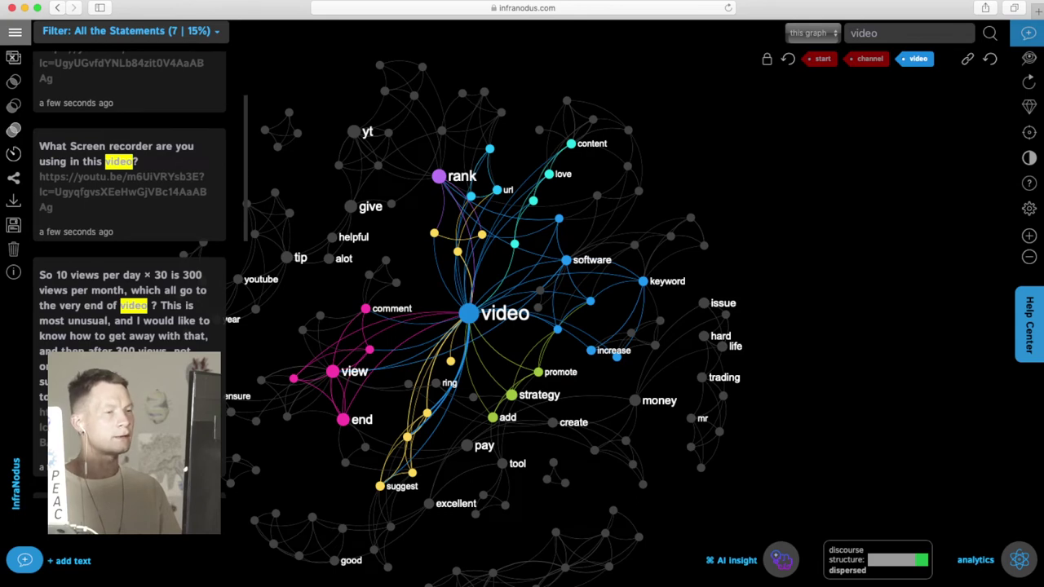
pyautogui.click(946, 59)
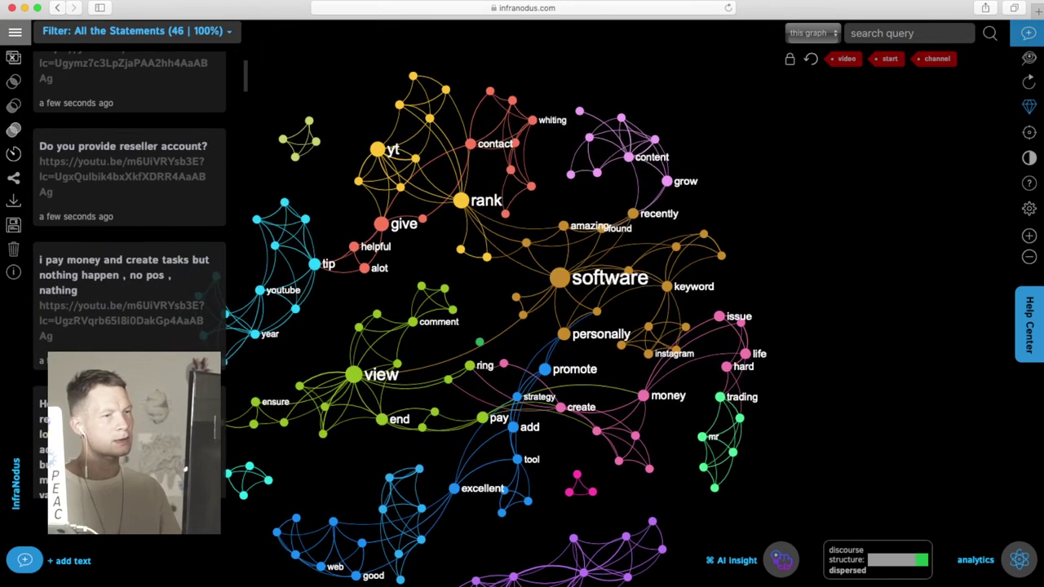
# Step: Select the "software" and "keyword" nodes and read the comment that contains both terms
pyautogui.click(560, 278)
pyautogui.click(668, 286)
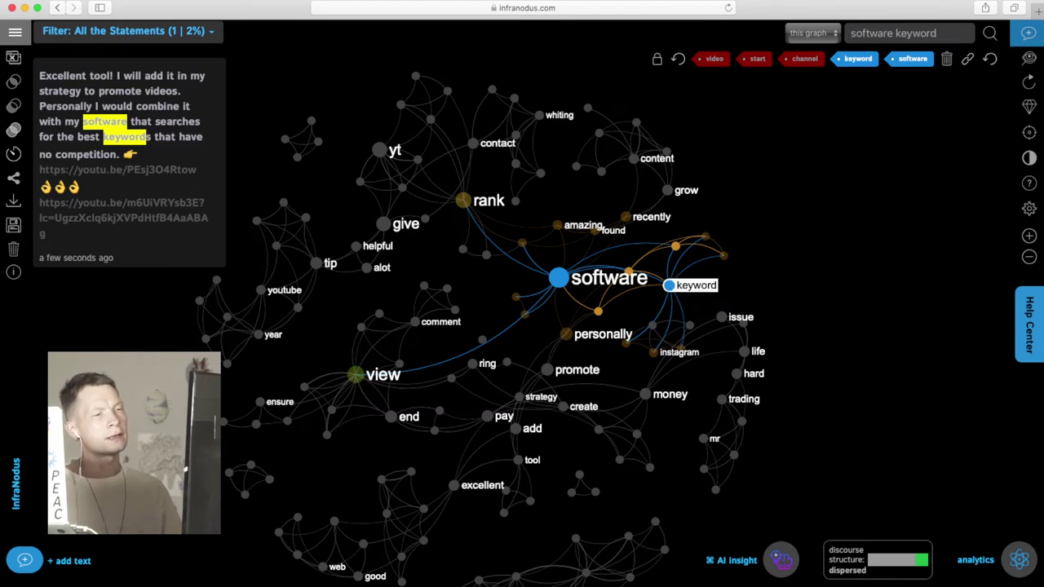
pyautogui.click(669, 286)
pyautogui.click(669, 285)
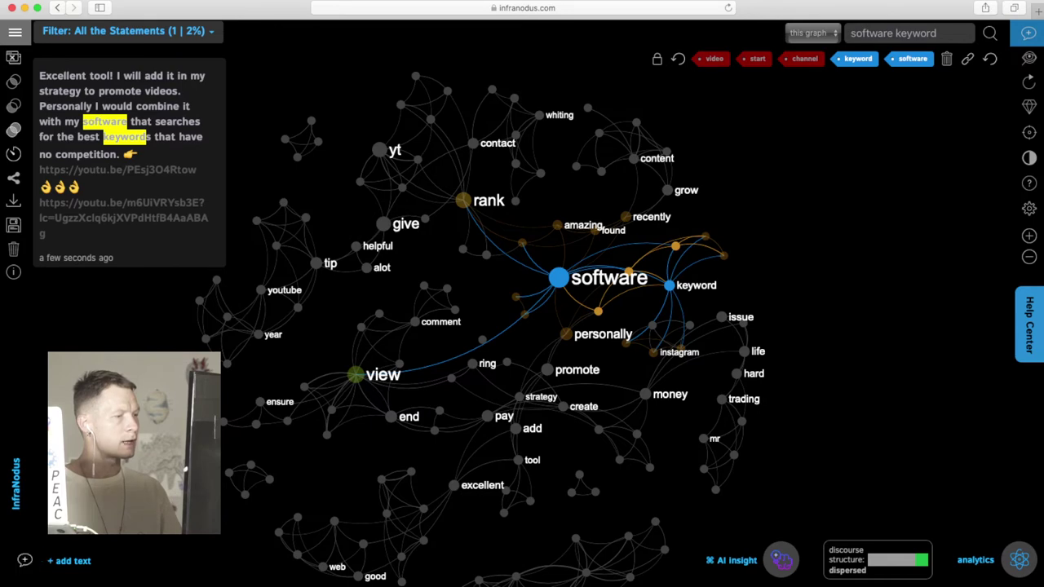
# Step: Add the copied note as a new statement in the comments graph and clear the "software" and "keyword" node selection
pyautogui.click(24, 560)
pyautogui.press('super+v')
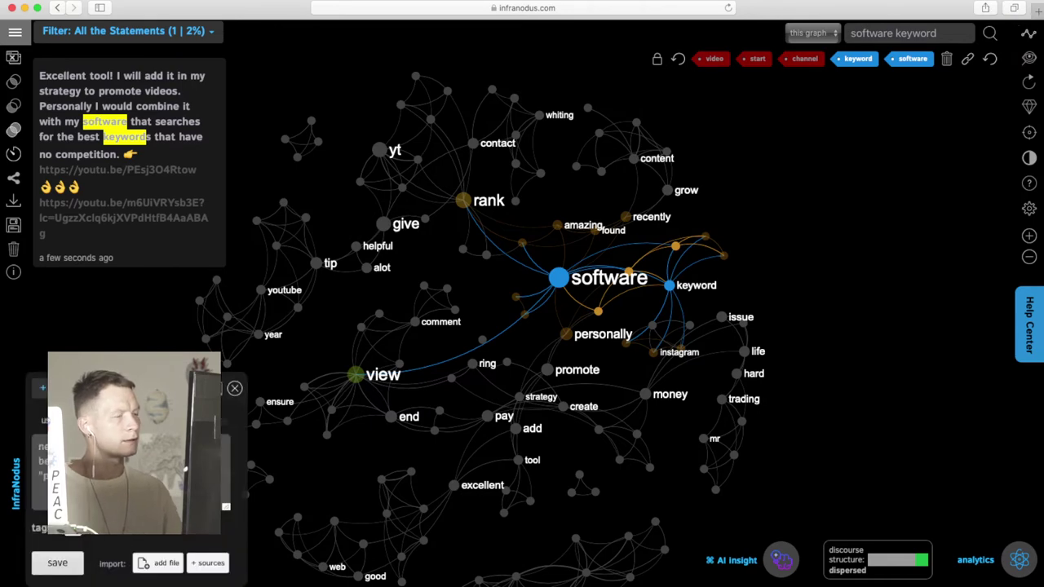
pyautogui.hotkey('ctrl', 'Return')
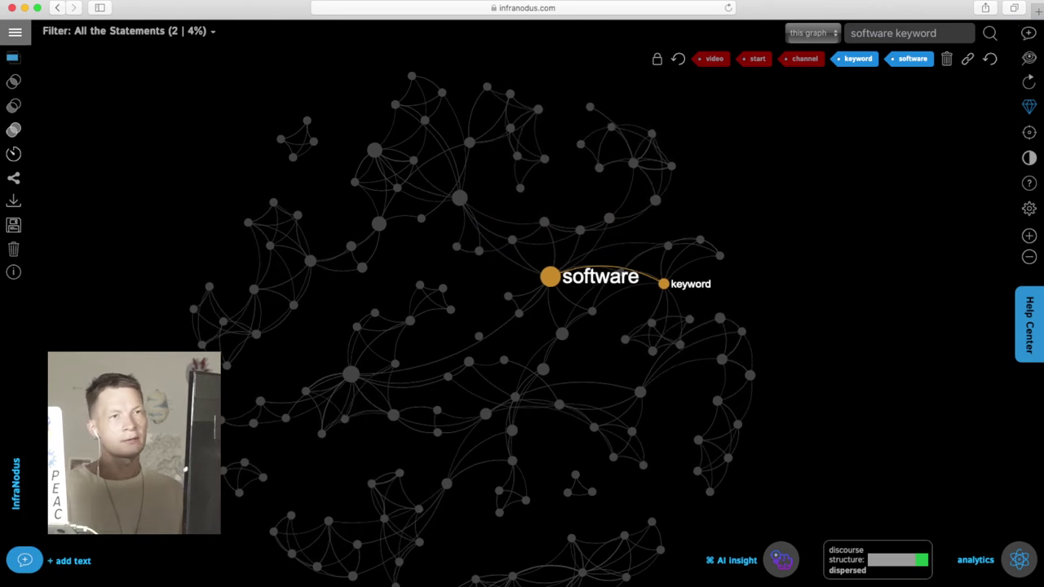
pyautogui.click(990, 59)
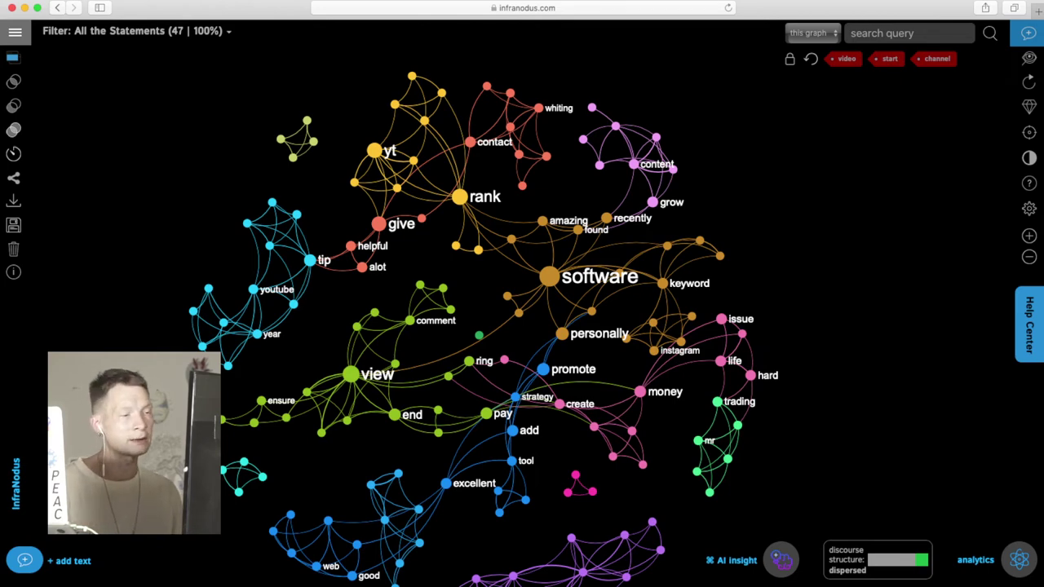
# Step: Start another import into the comments graph with YouTube as the external source
pyautogui.click(24, 560)
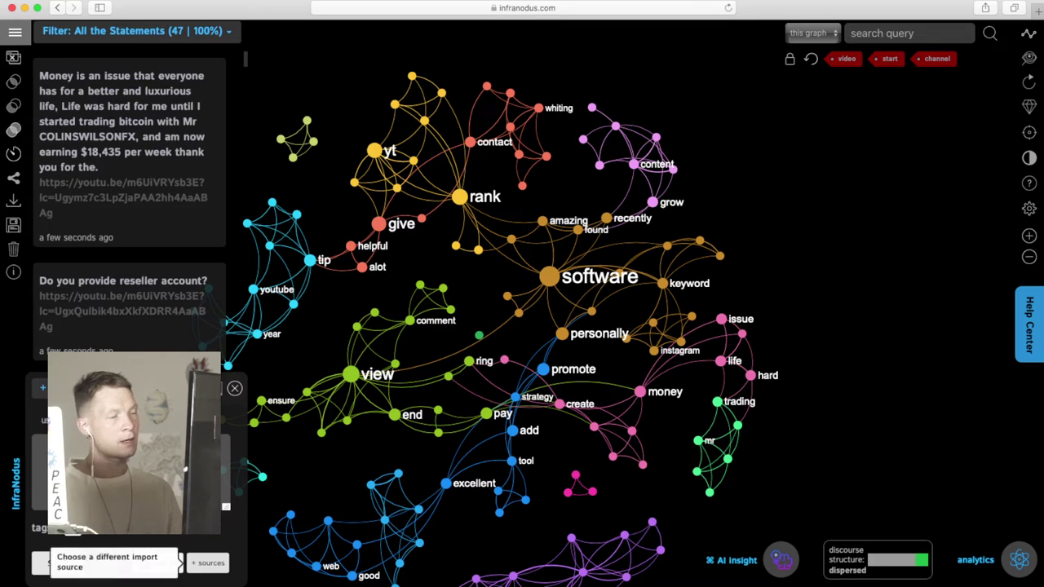
pyautogui.click(208, 563)
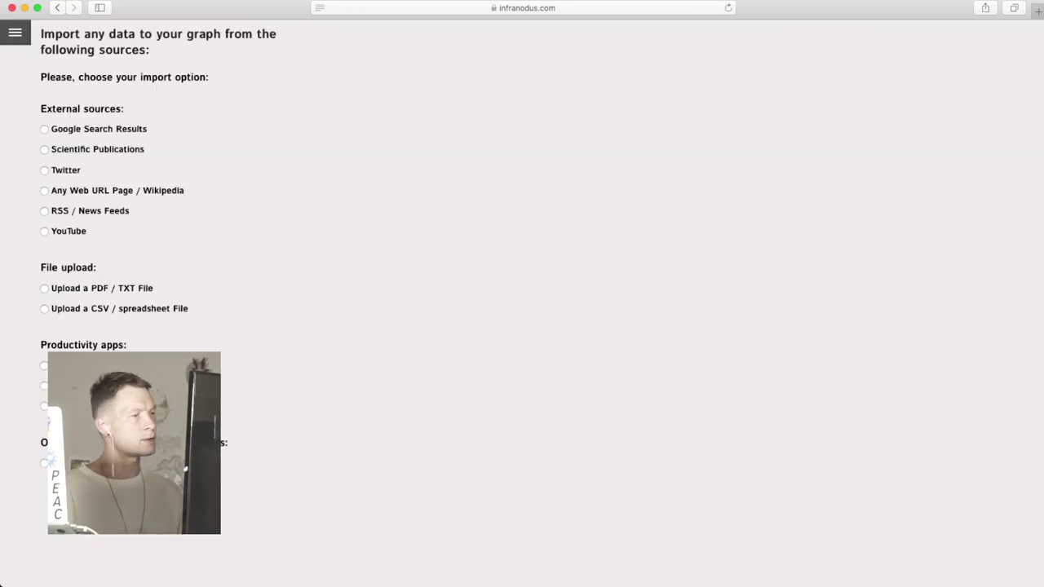
pyautogui.click(44, 231)
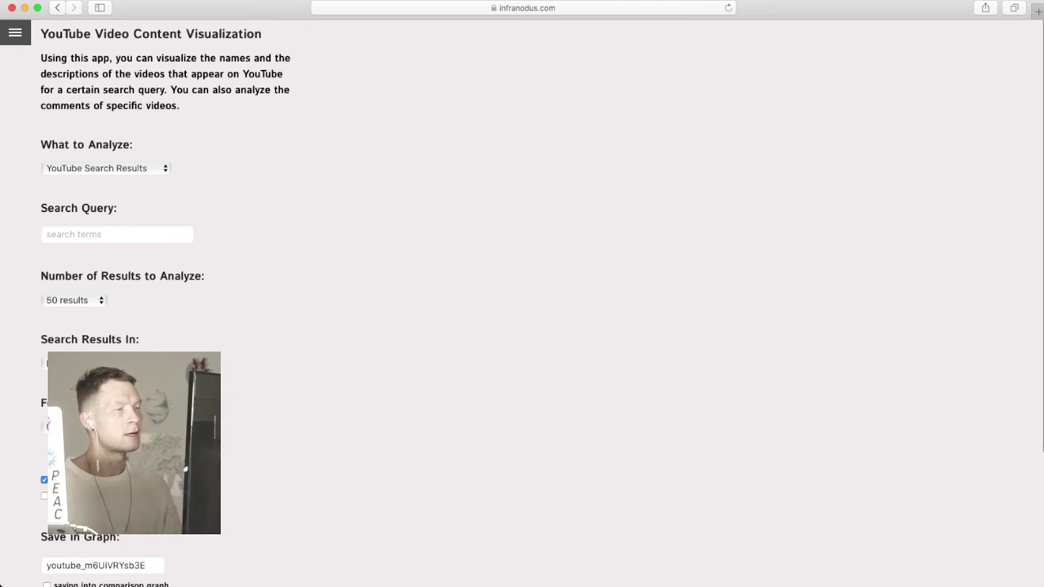
# Step: Open youtube.com in a new browser tab
pyautogui.press('super+t')
pyautogui.write('yout.be')
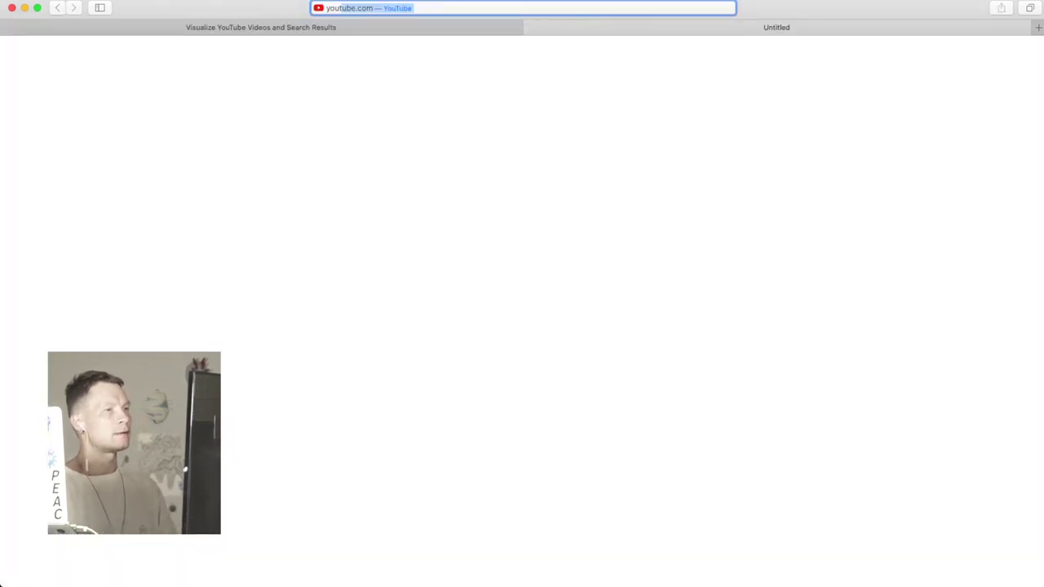
pyautogui.press('BackSpace')
pyautogui.press('BackSpace')
pyautogui.press('BackSpace')
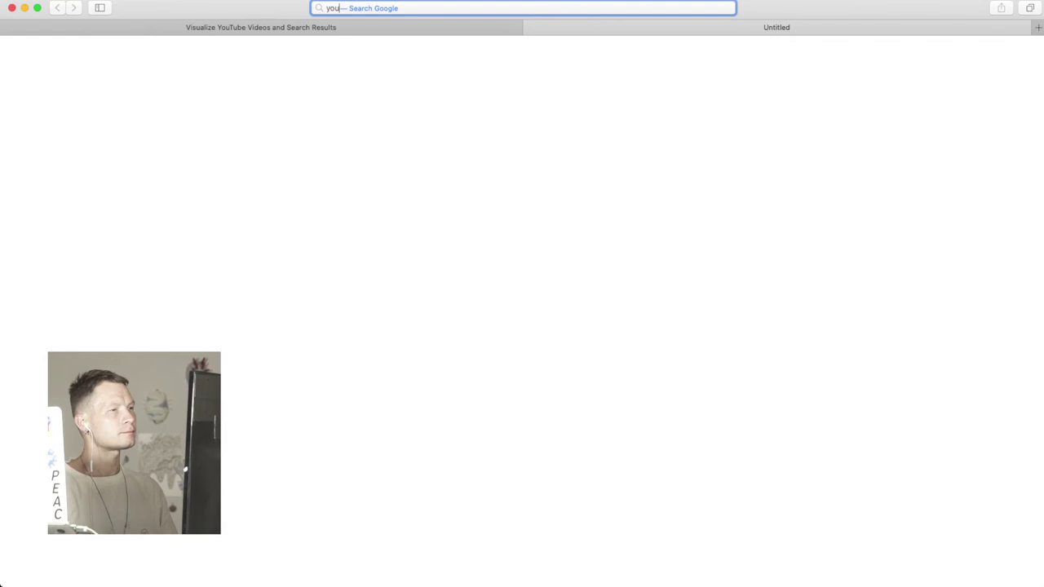
pyautogui.write('u.')
pyautogui.press('Return')
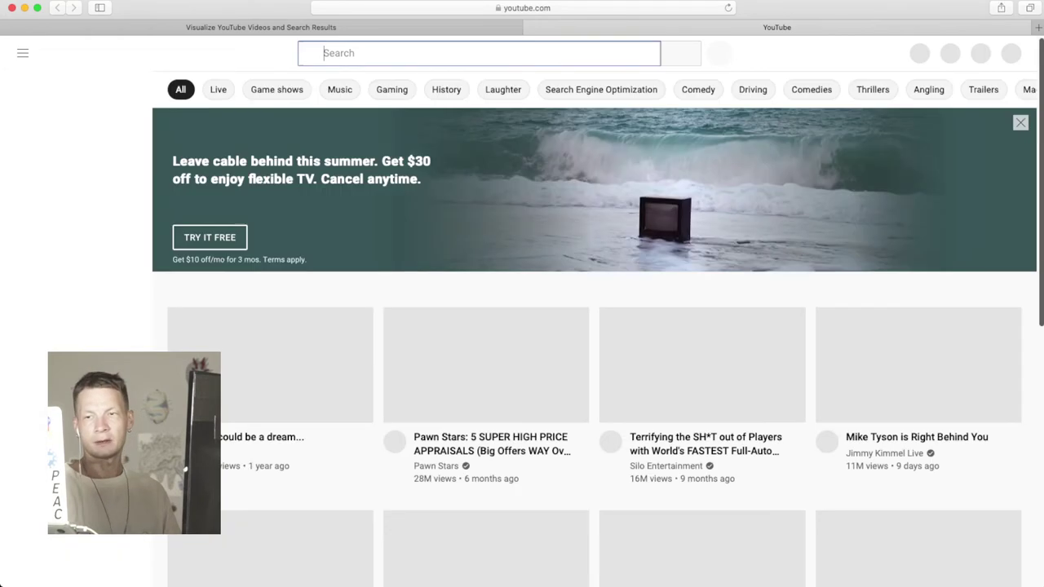
# Step: Search YouTube for "youtube seo" and open the video "YouTube SEO: How to Rank #1 in YouTube"
pyautogui.write('you')
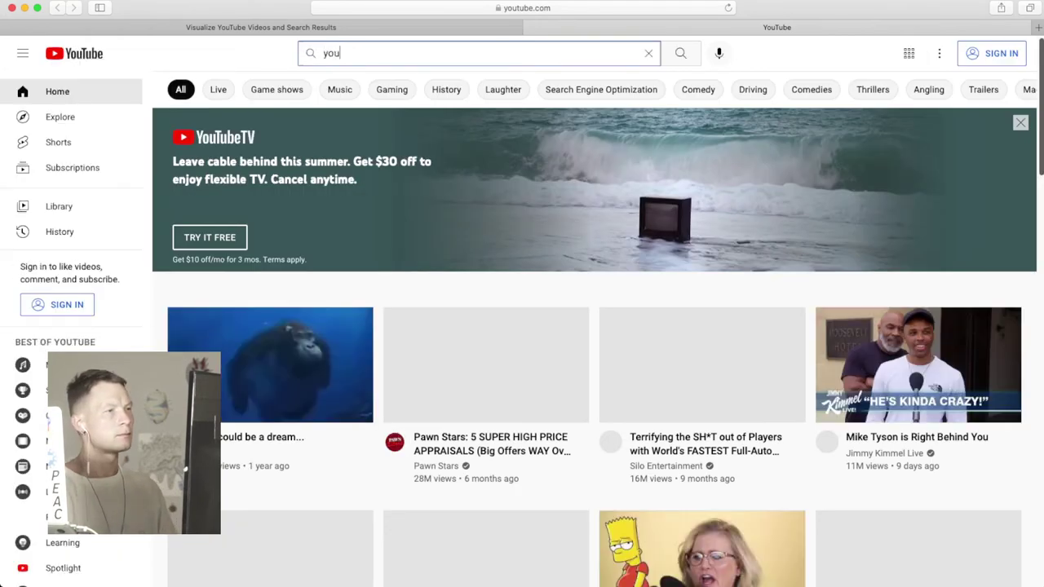
pyautogui.write('tube seo')
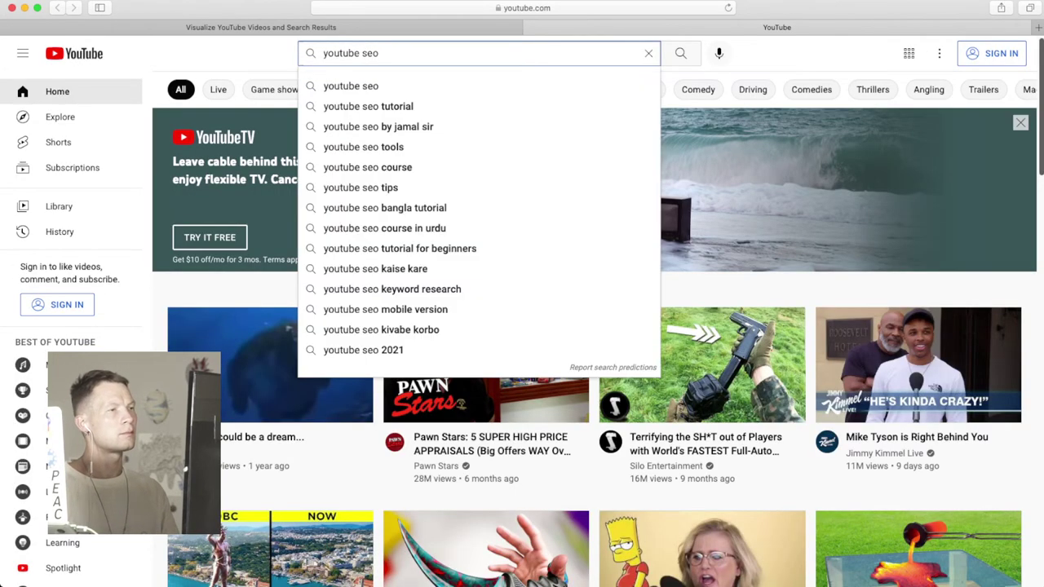
pyautogui.press('Return')
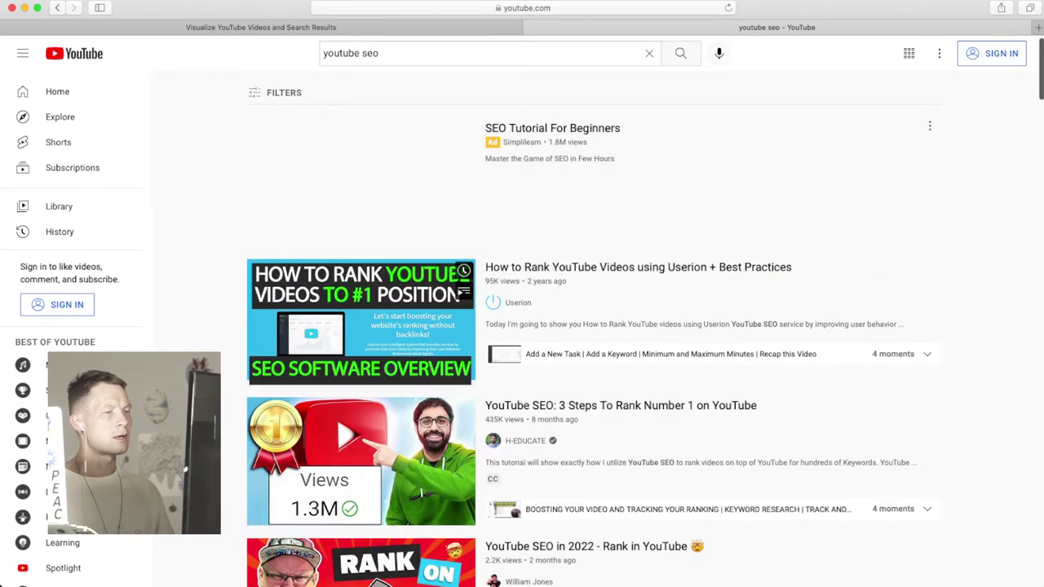
pyautogui.scroll(-5, 591, 326)
pyautogui.scroll(-3, 592, 326)
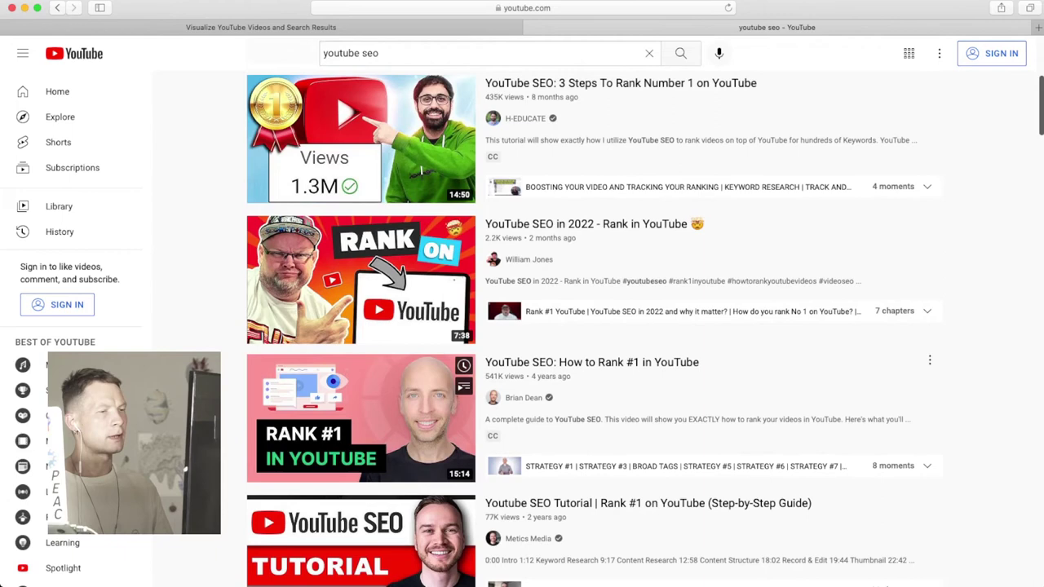
pyautogui.click(591, 363)
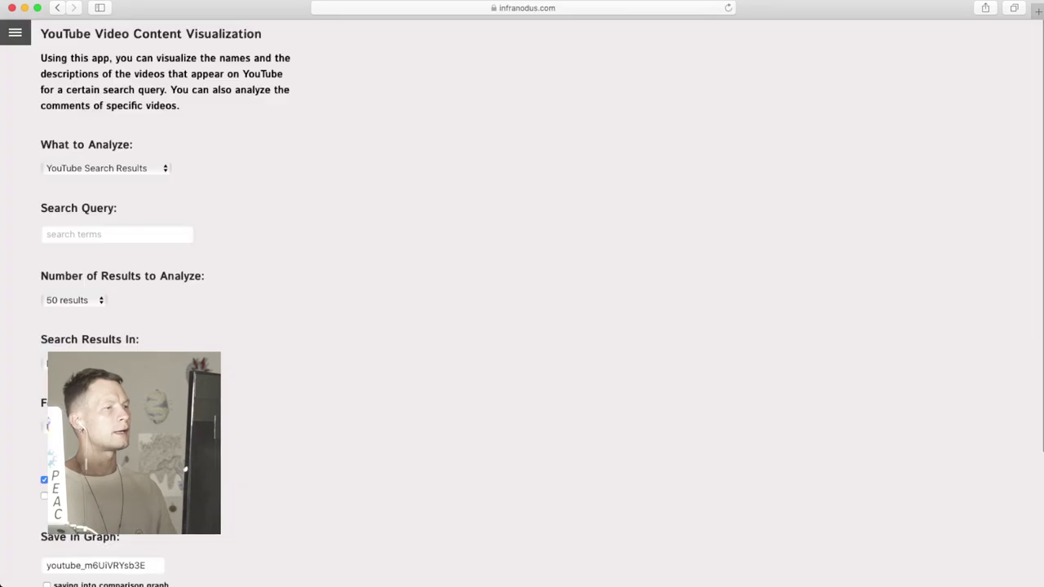
# Step: In InfraNodus, import the copied video URL as YouTube Video Comments into the existing comments graph, keeping 50 results
pyautogui.click(118, 234)
pyautogui.press('super+v')
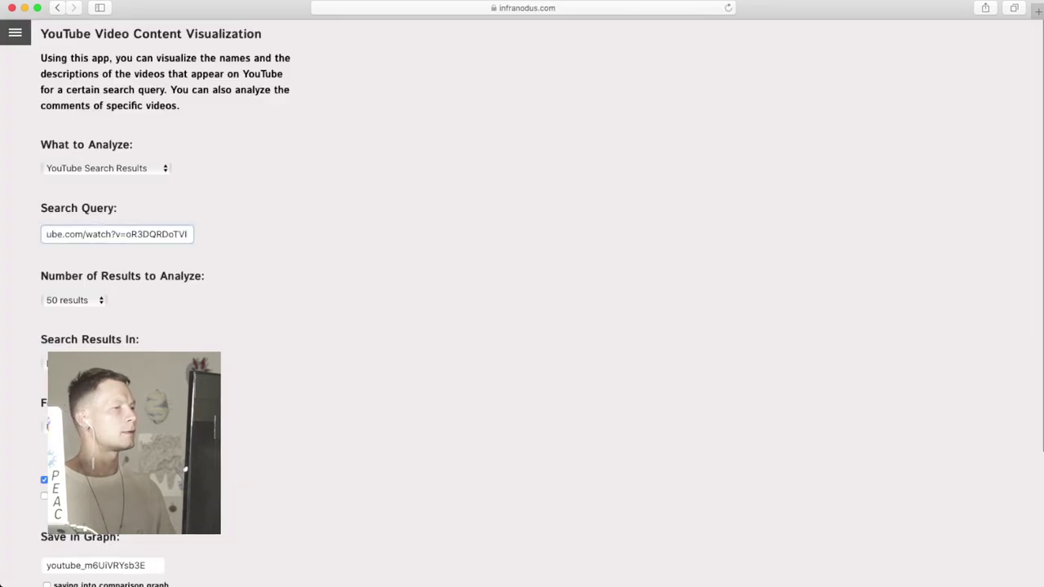
pyautogui.click(106, 168)
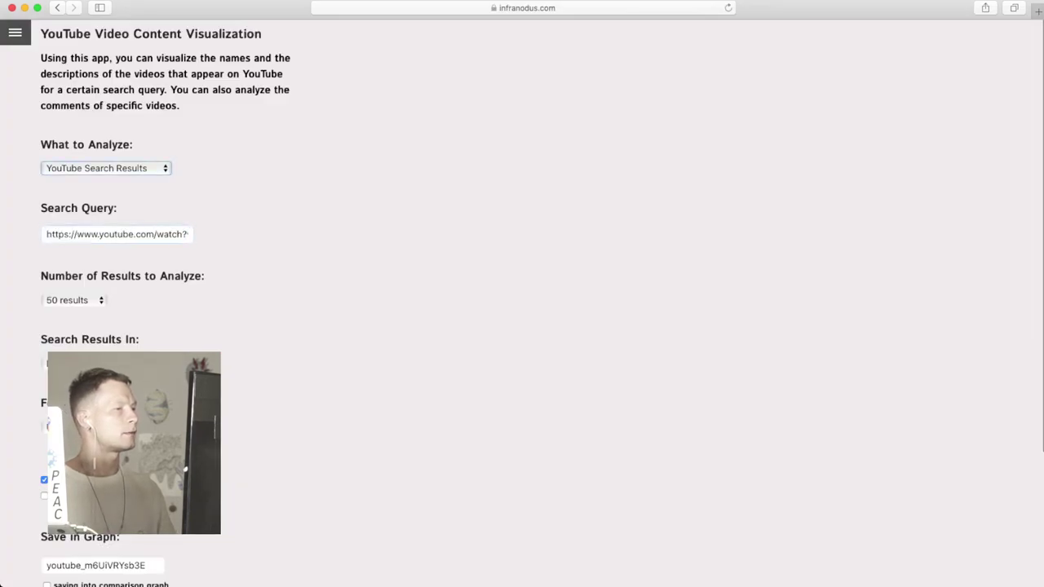
pyautogui.click(101, 184)
pyautogui.press('Tab')
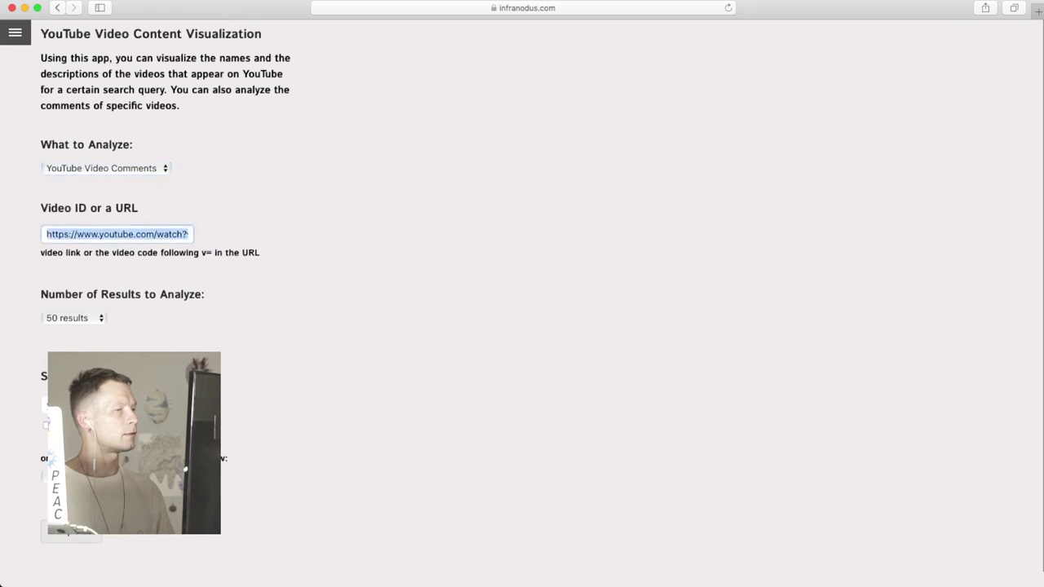
pyautogui.press('Right')
pyautogui.press('Tab')
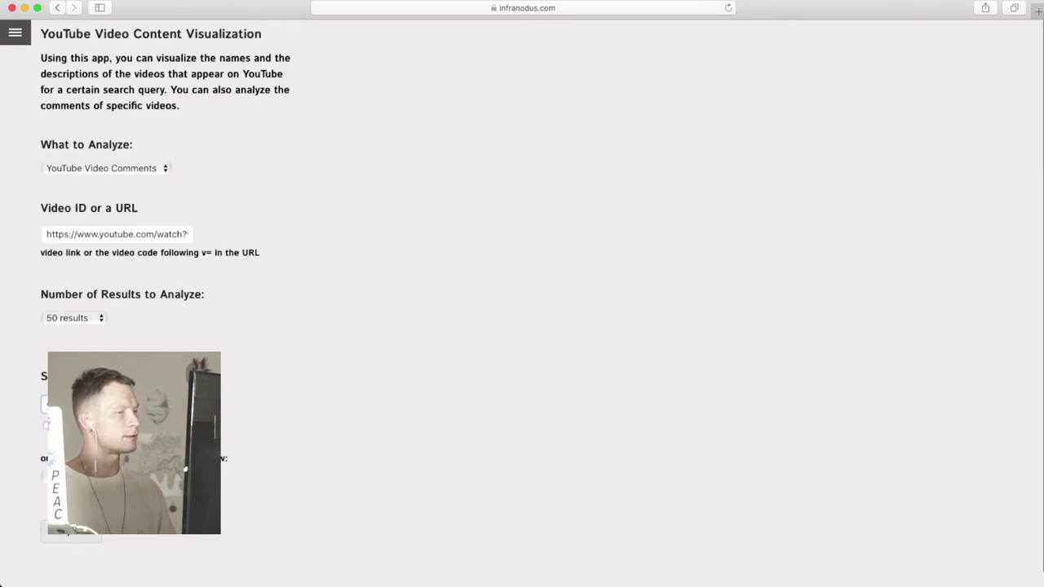
pyautogui.press('Return')
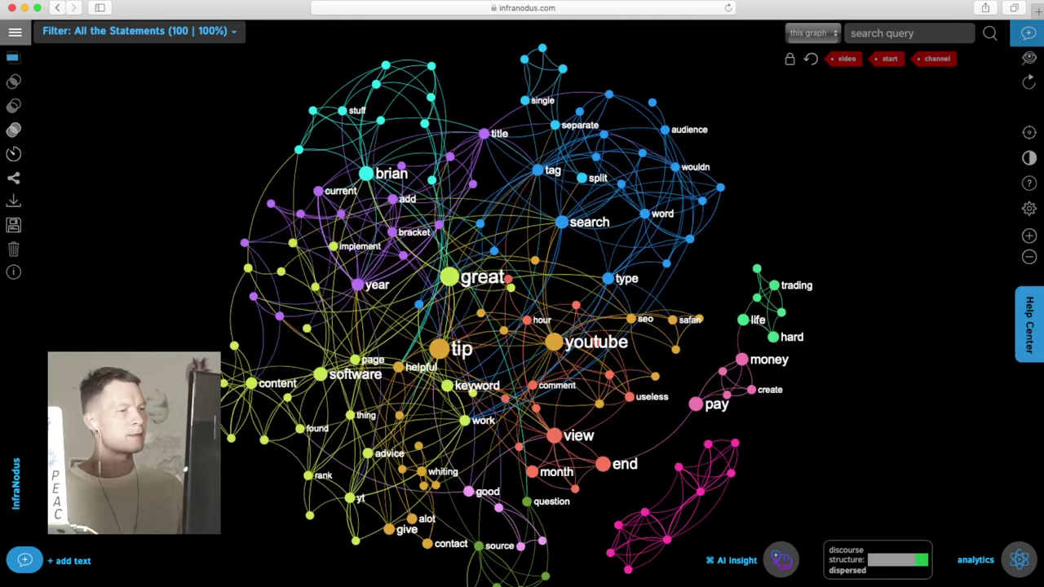
# Step: Select the "great" and "tip" nodes in the combined comments graph
pyautogui.click(449, 278)
pyautogui.click(439, 349)
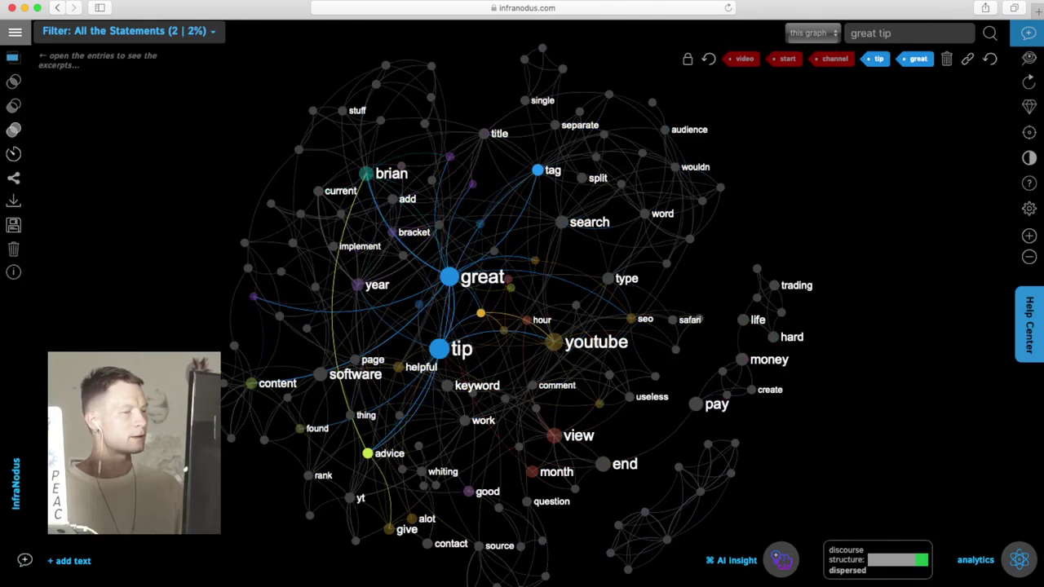